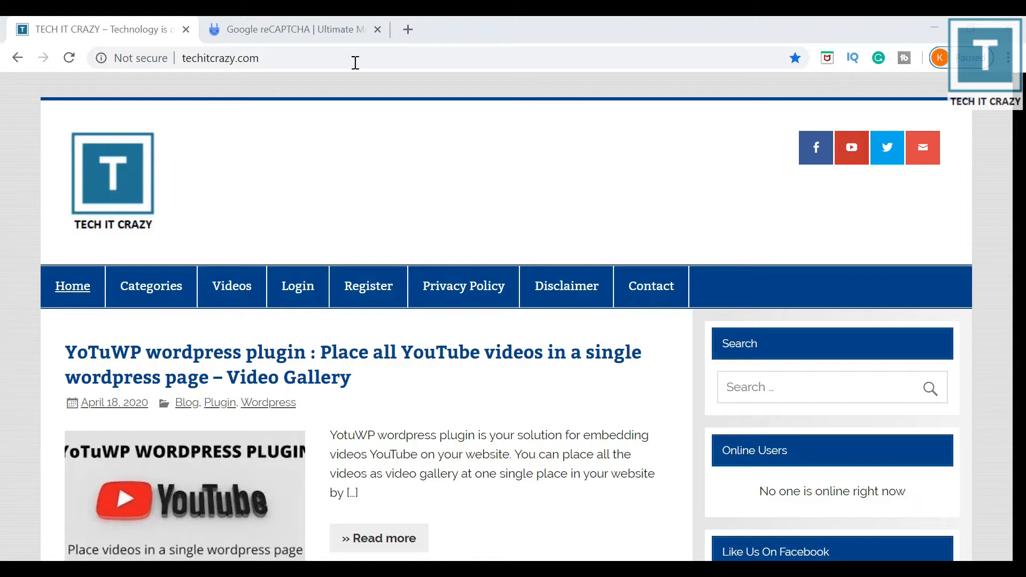
click(322, 38)
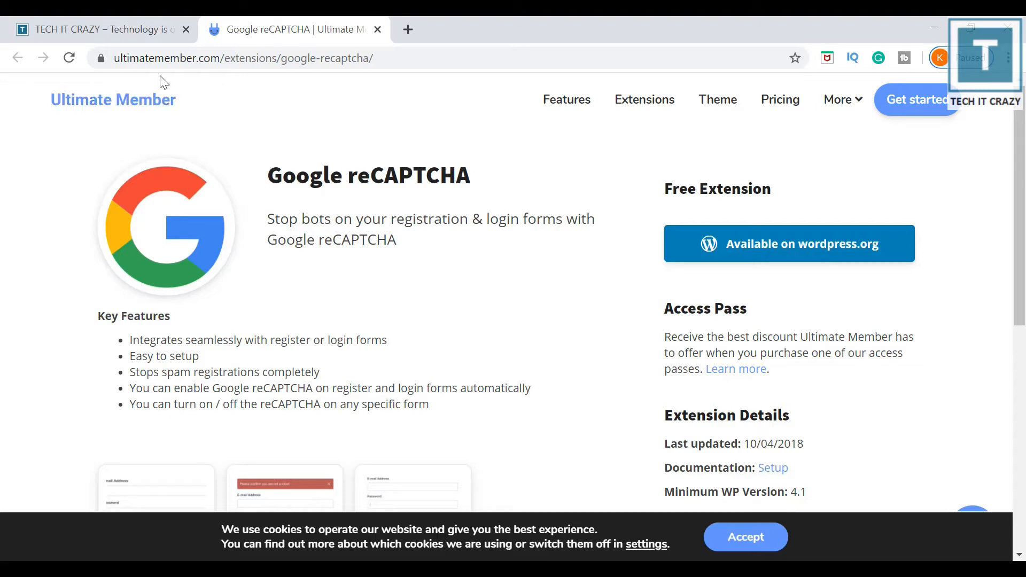
click(130, 30)
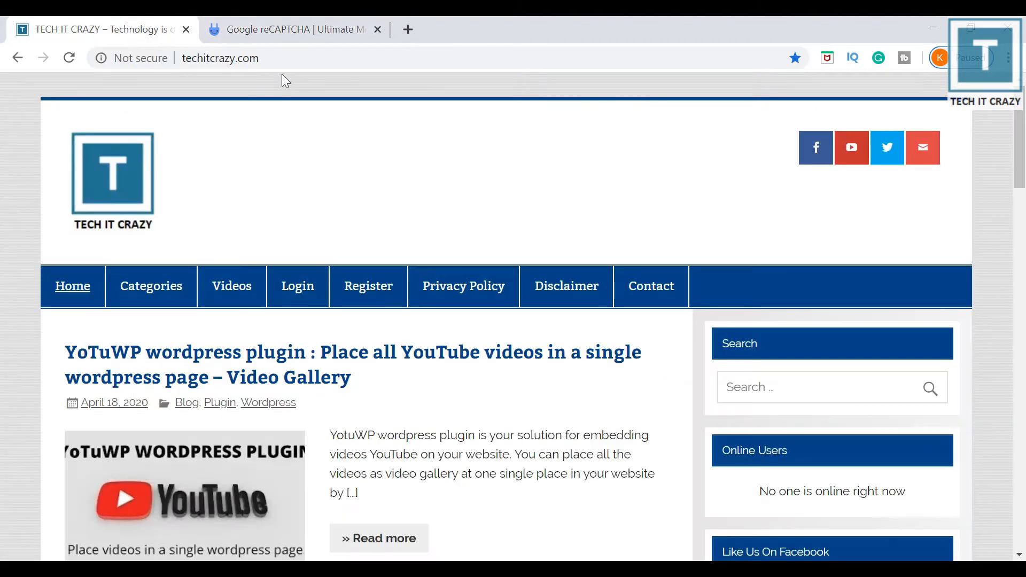
click(279, 58)
key(Home)
text(www.)
text(/)
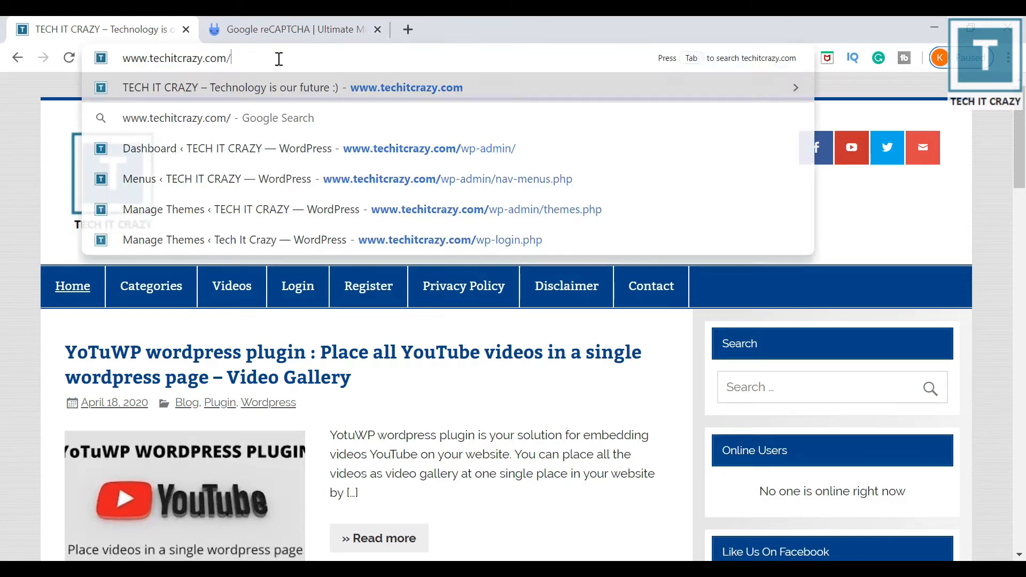
text(wp-admin)
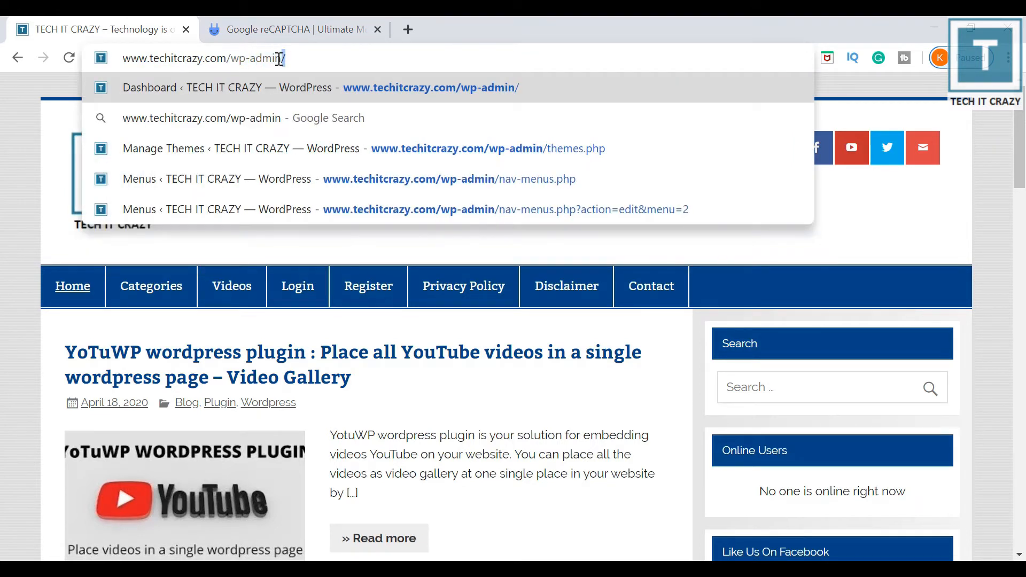
key(Return)
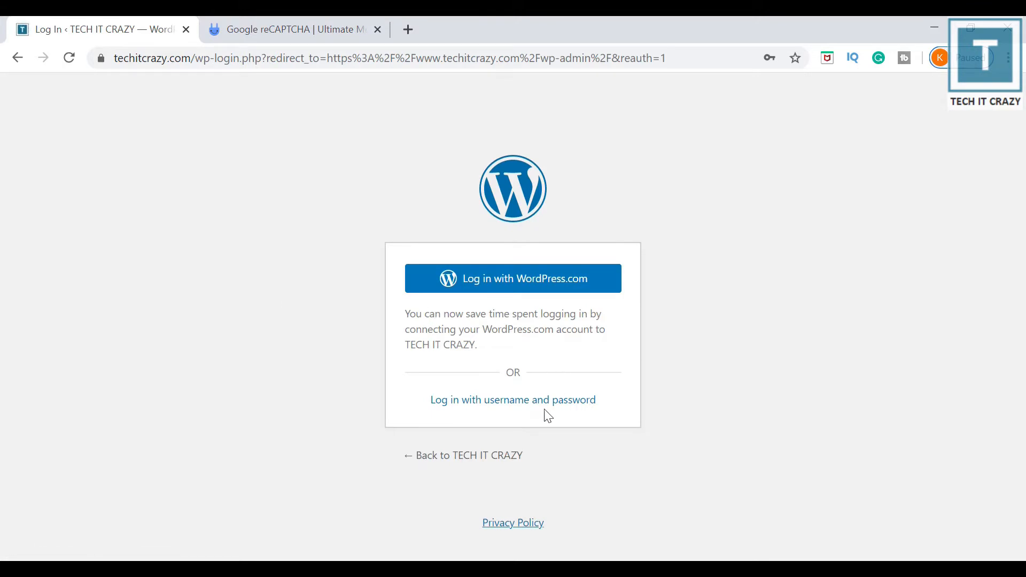
Log in to the admin with the saved username and password.
click(561, 407)
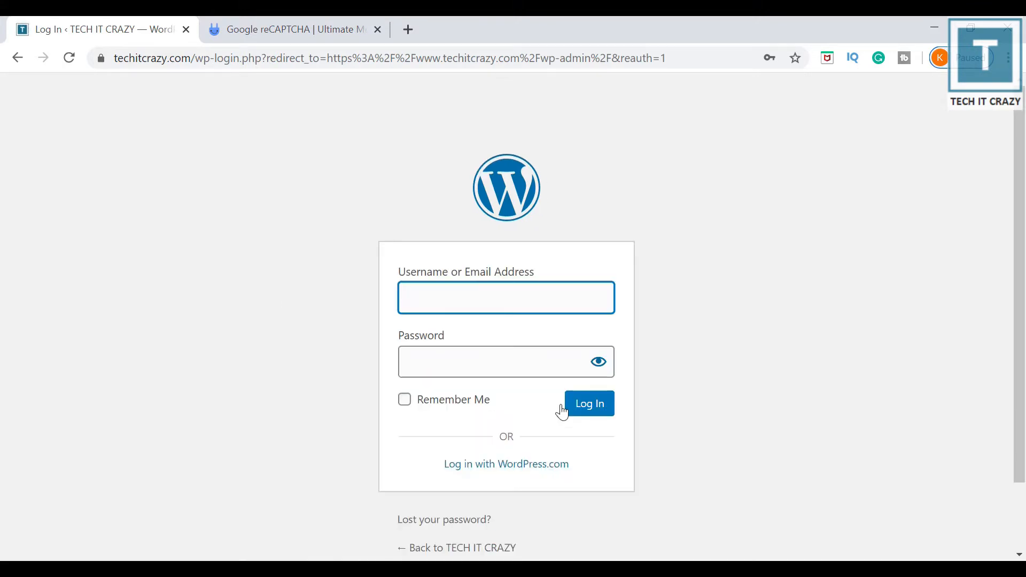
click(501, 352)
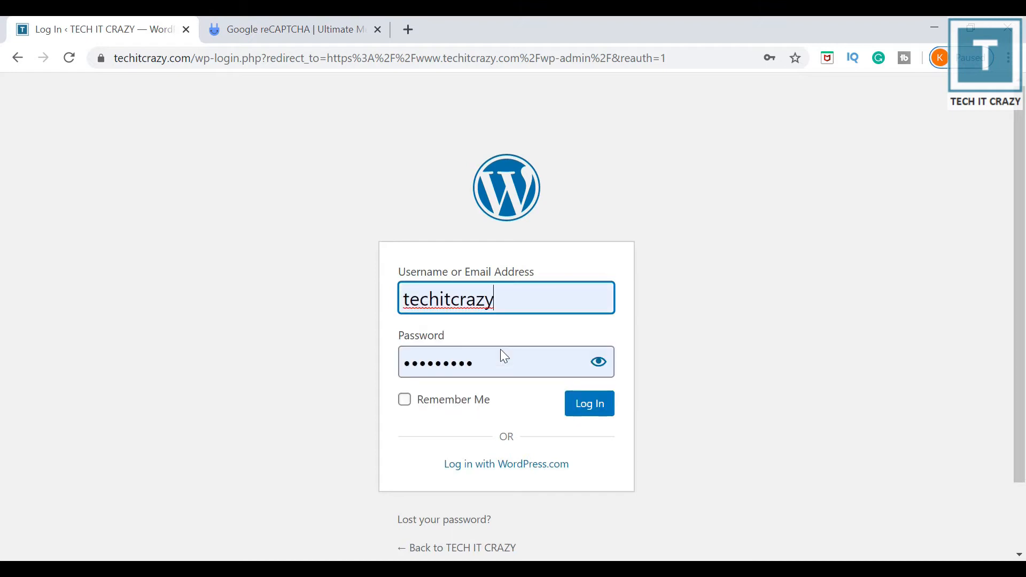
click(600, 406)
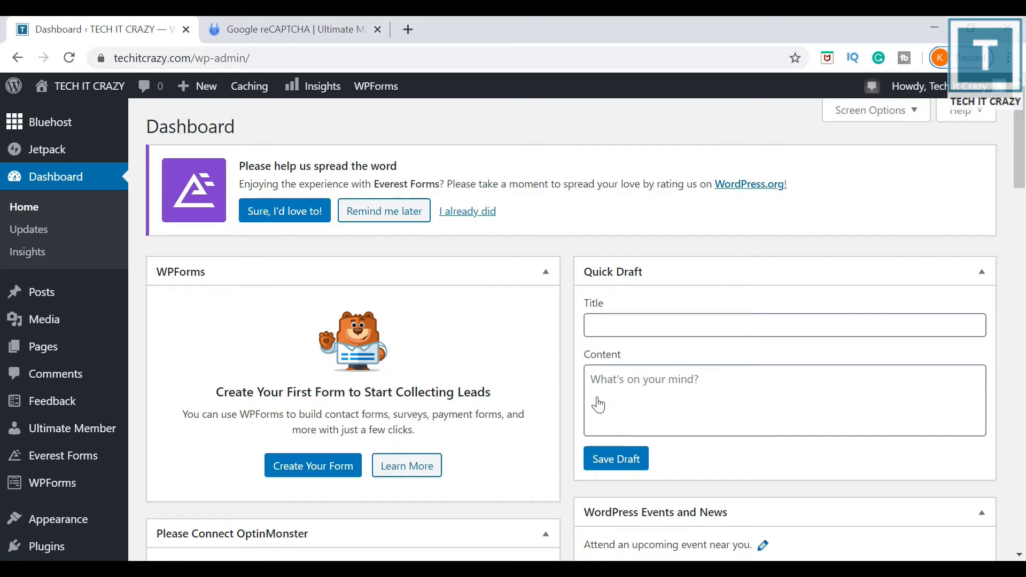
Go to Plugins > Add New from the admin sidebar.
mouse_move(92, 433)
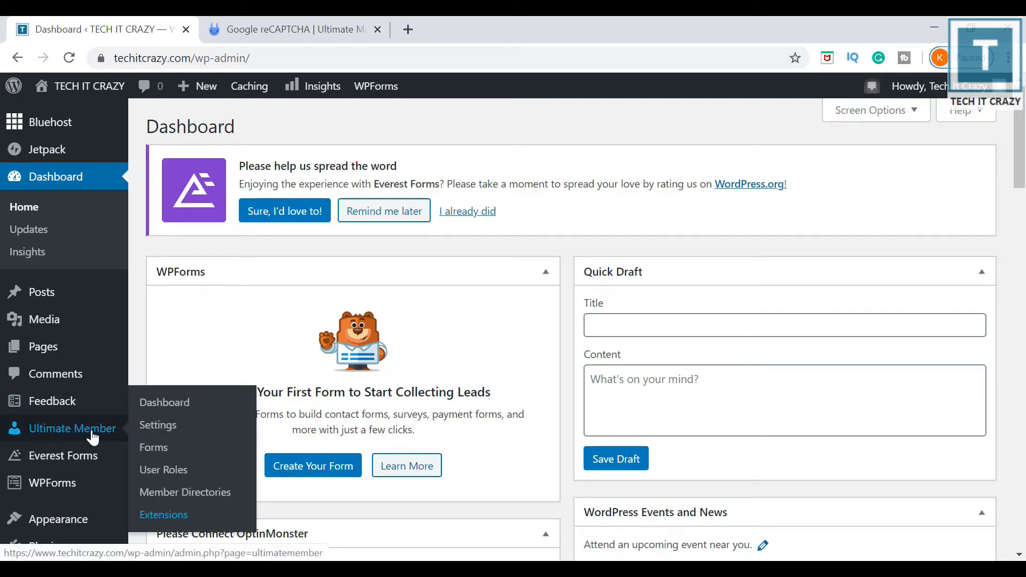
mouse_move(80, 323)
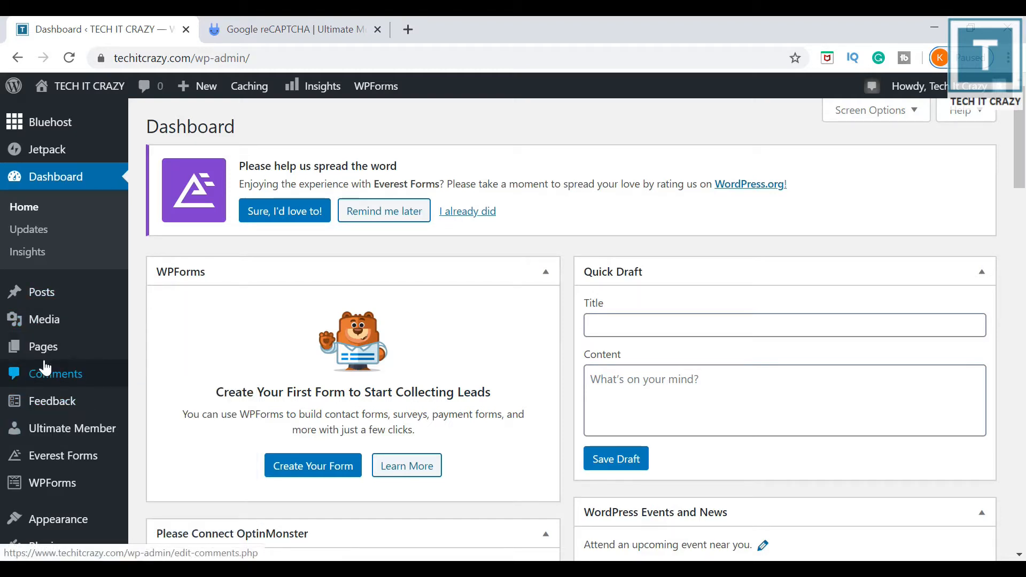
mouse_move(50, 553)
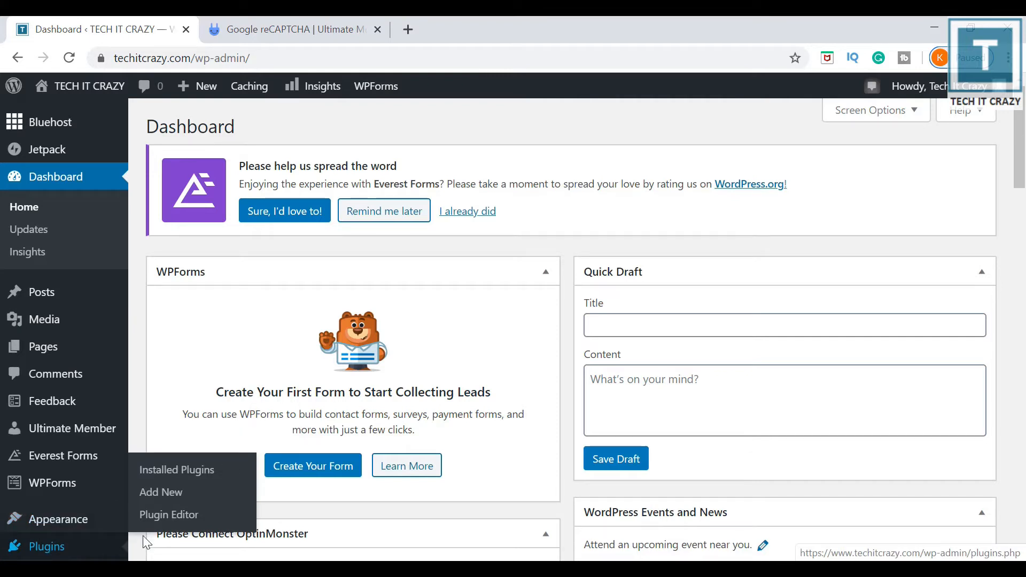
click(164, 500)
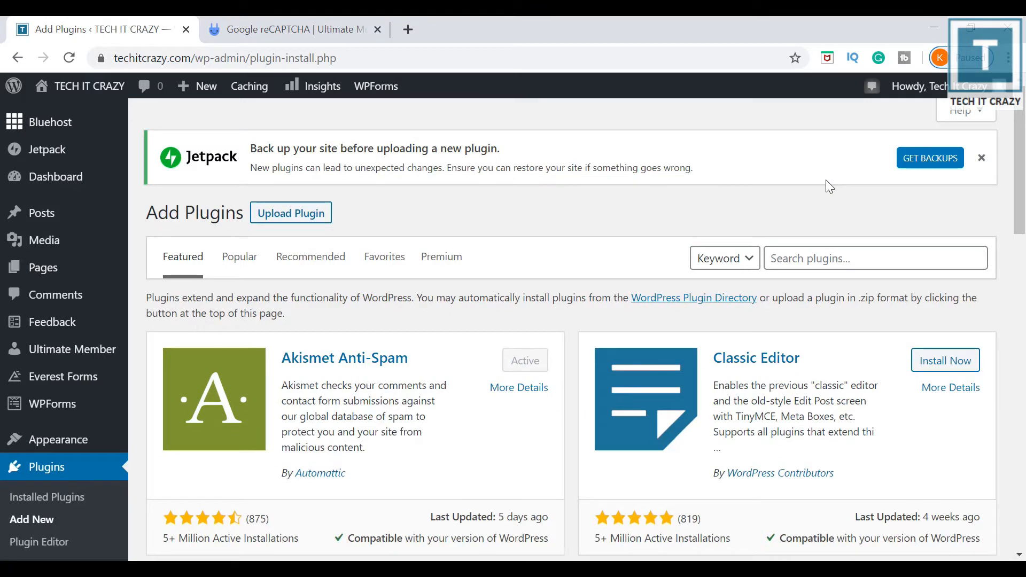
Search plugins for 'ultimate member', then install and activate Ultimate Member – reCAPTCHA.
click(809, 265)
text(ultimate p)
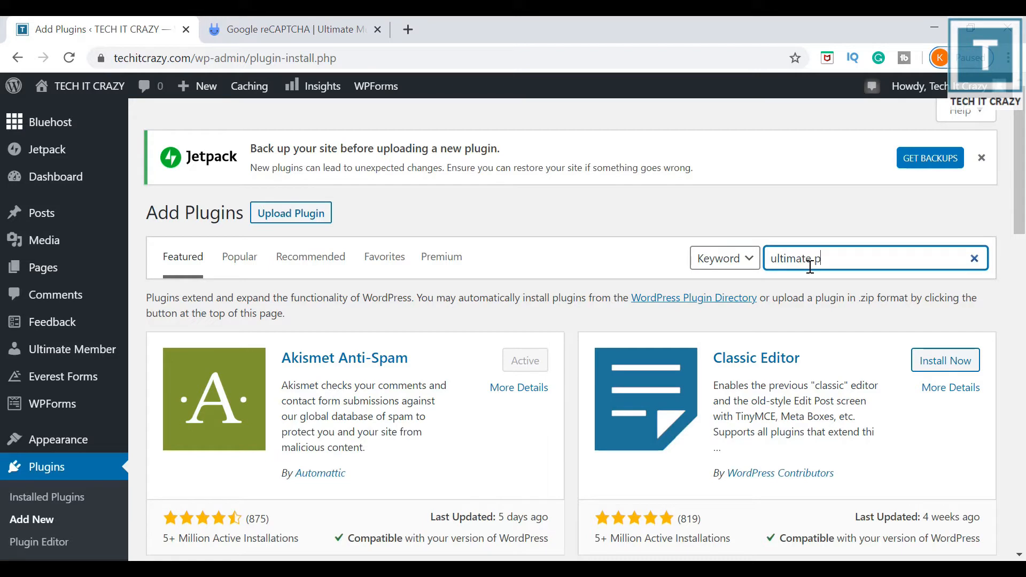
key(BackSpace)
text(member)
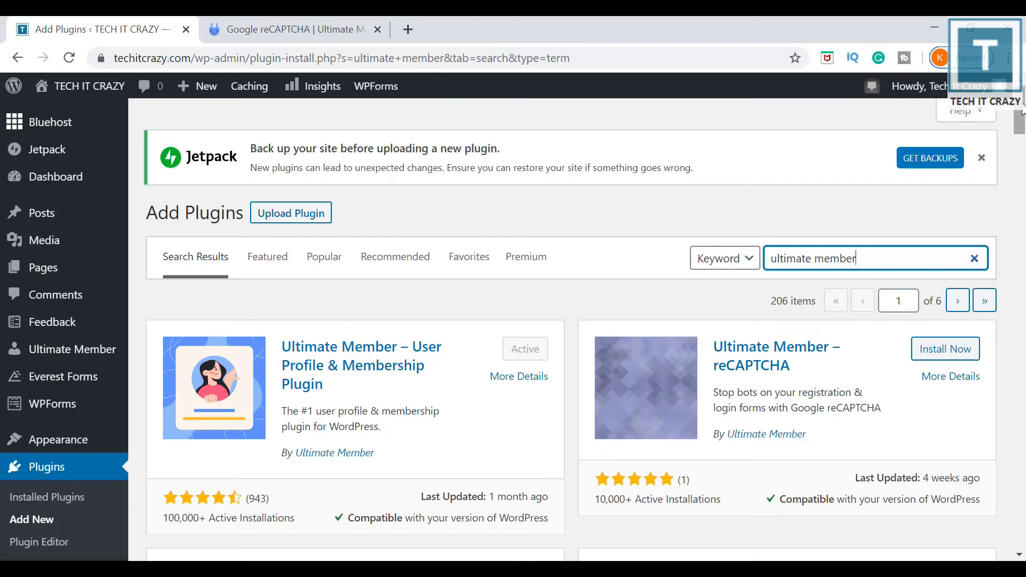
mouse_move(1023, 112)
mouse_down()
mouse_move(1023, 139)
mouse_move(1023, 122)
mouse_up()
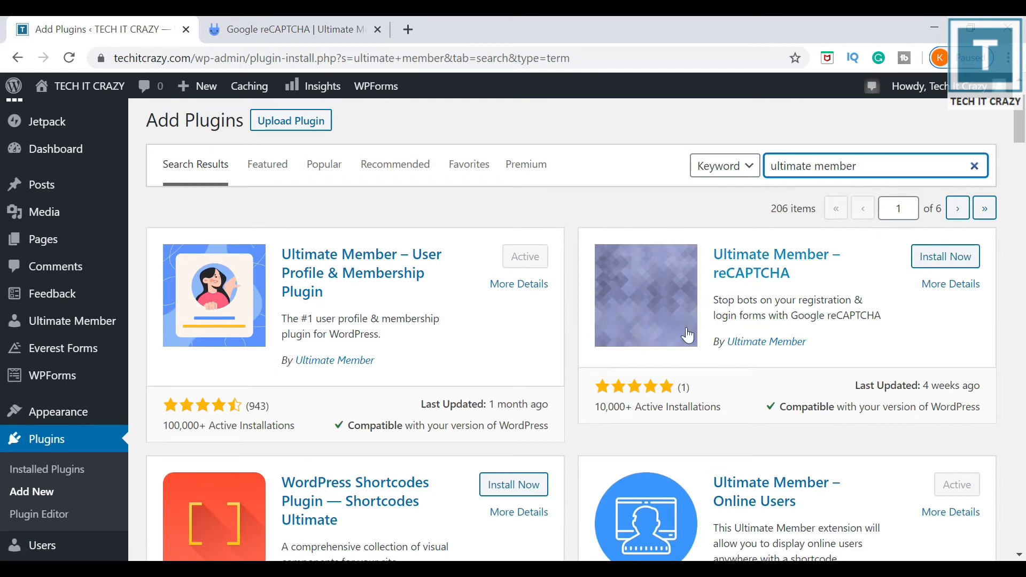
click(961, 267)
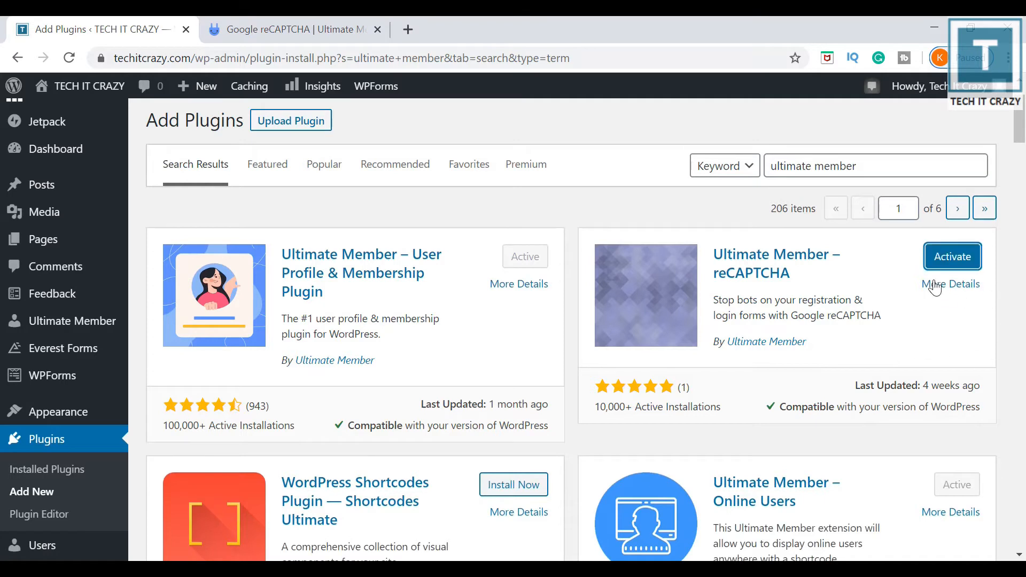
click(934, 261)
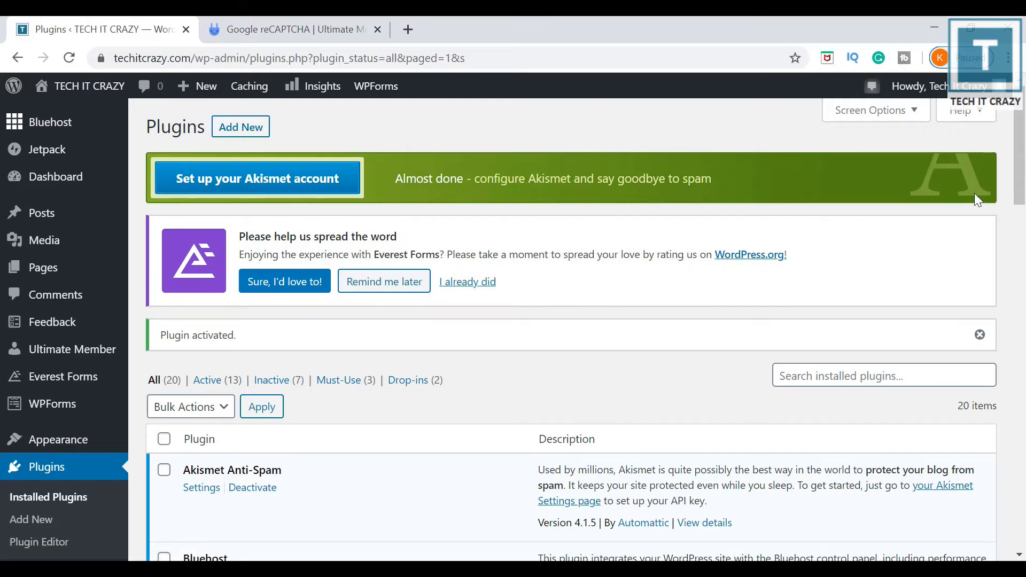
Go to Ultimate Member Settings > Extensions > Google reCAPTCHA.
drag(1023, 133, 1023, 189)
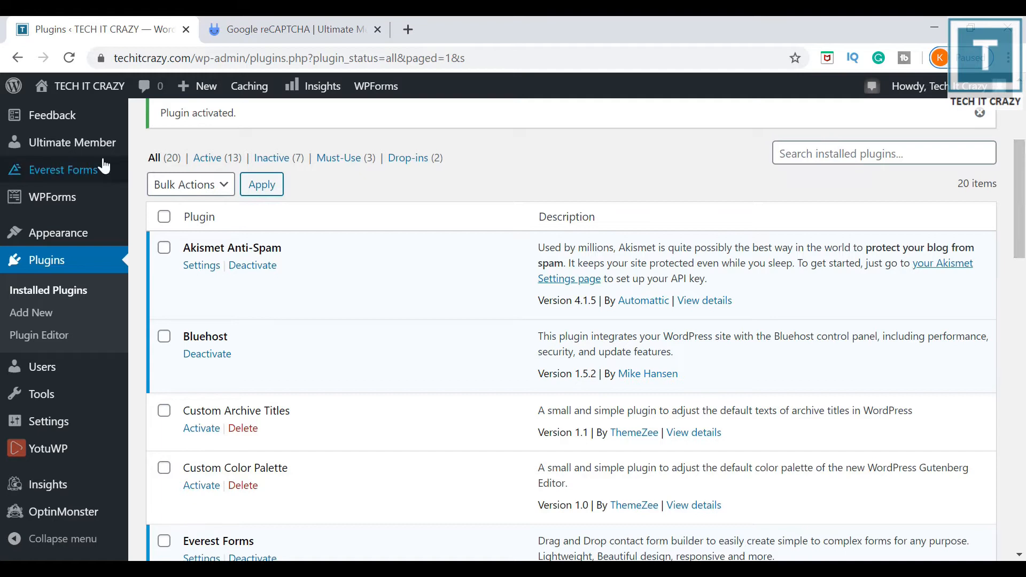
mouse_move(99, 156)
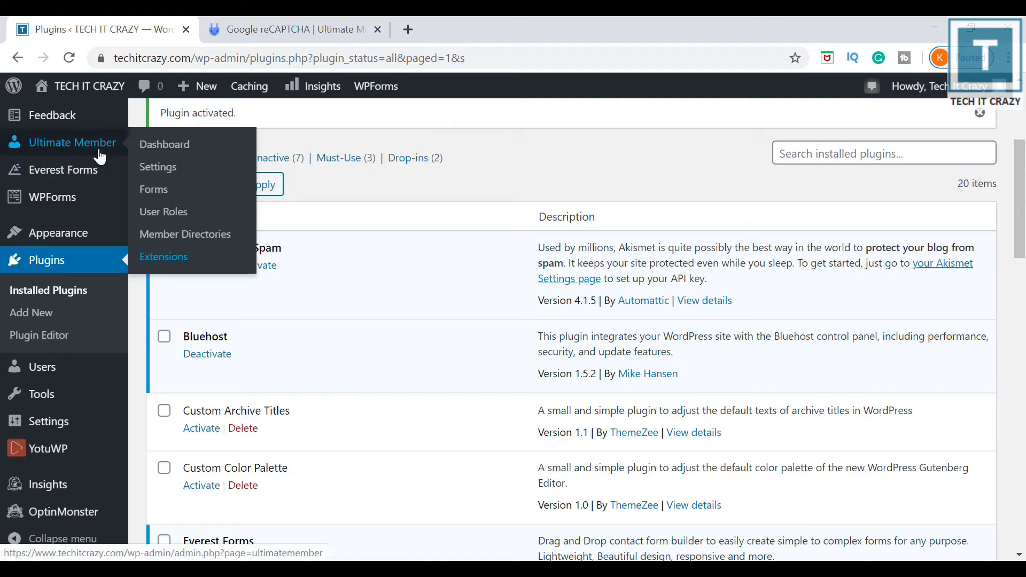
click(159, 168)
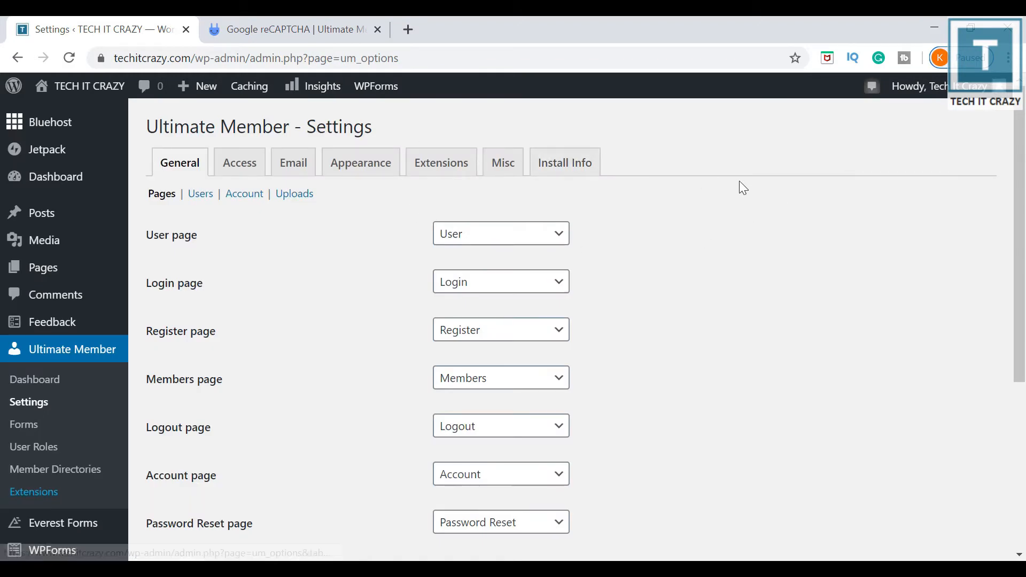
click(447, 167)
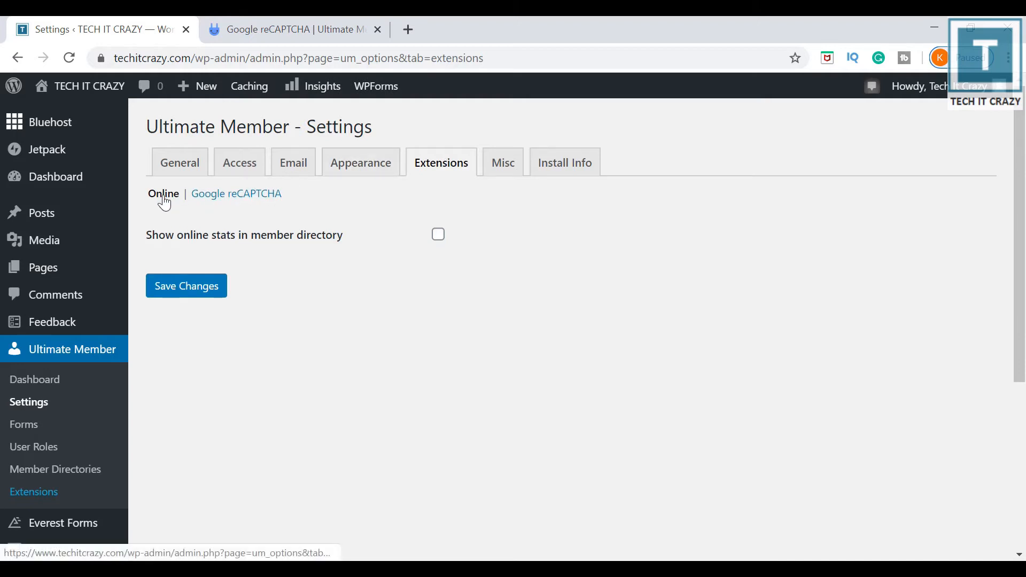
click(231, 196)
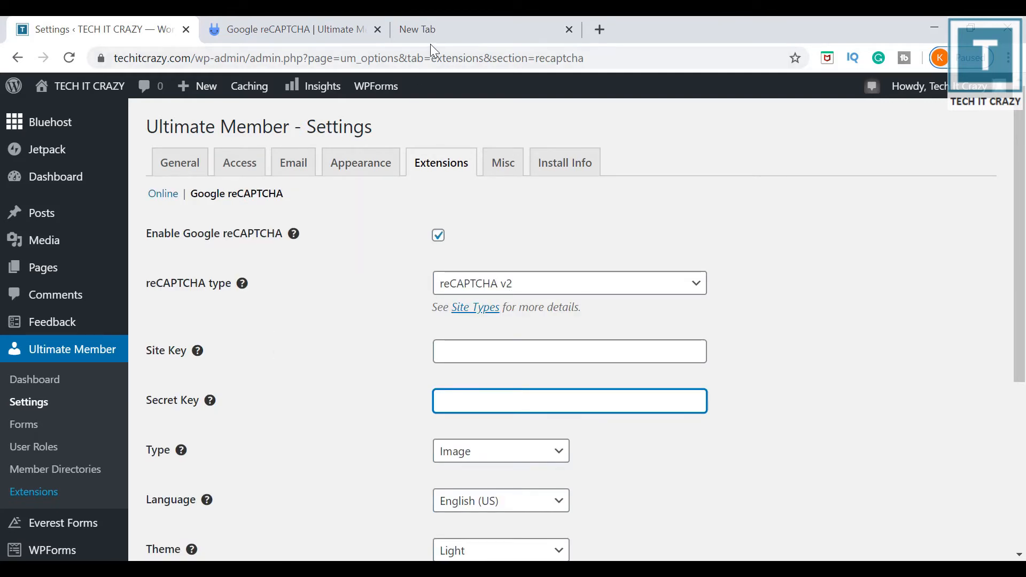
In a new tab, search Google for the reCAPTCHA admin console and open its sign-in result.
click(441, 27)
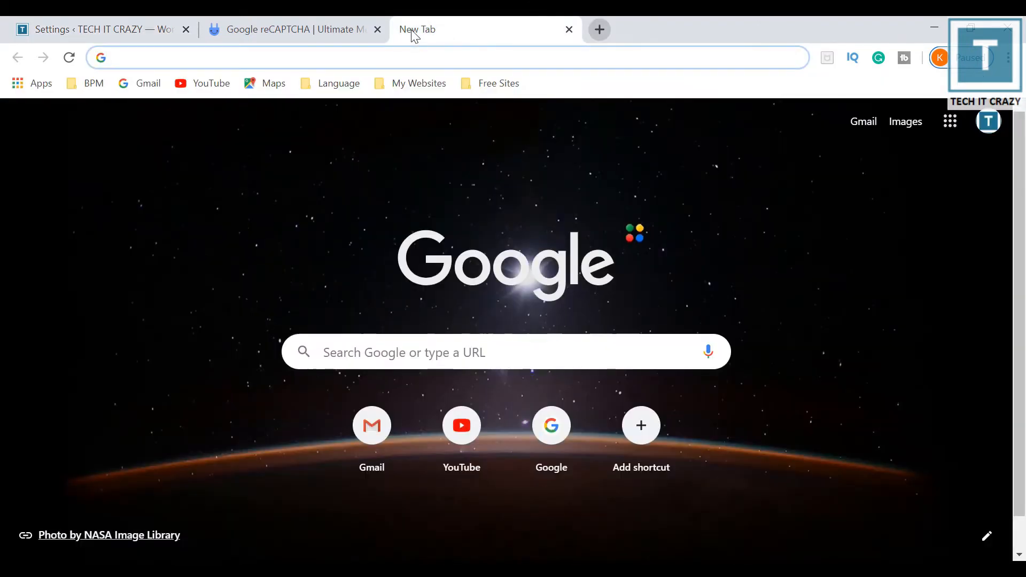
text(Google Admin)
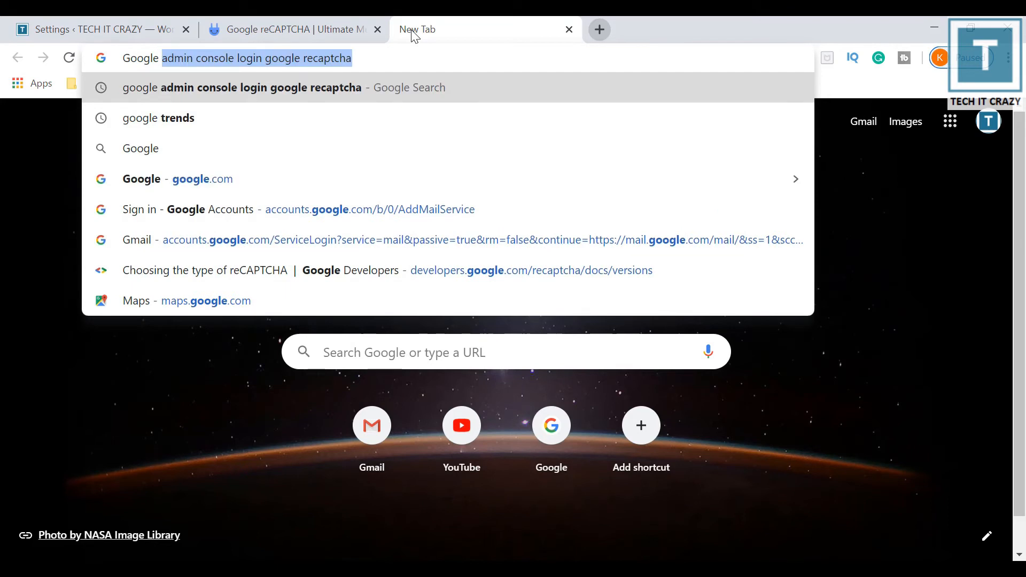
key(Right)
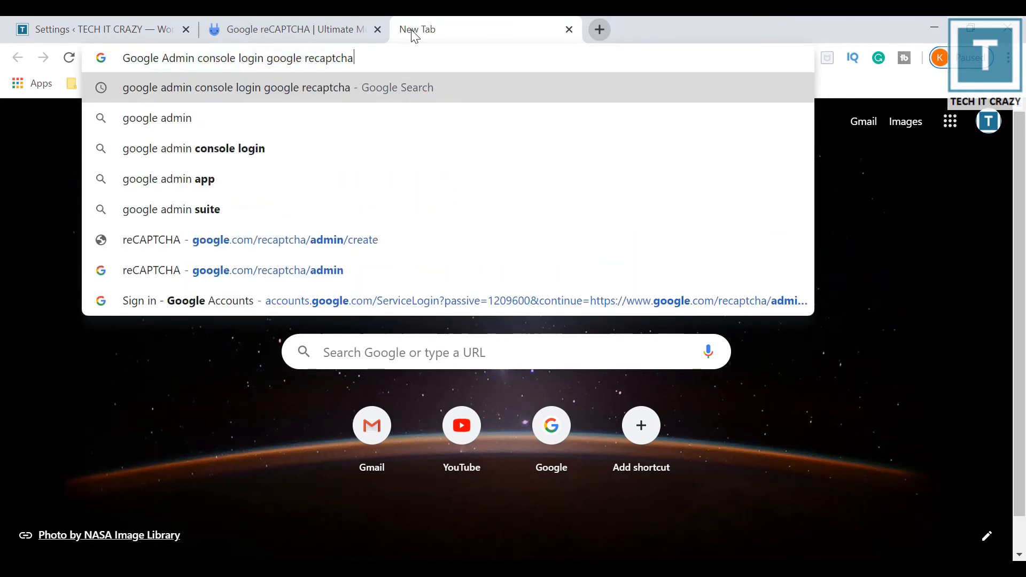
key(Return)
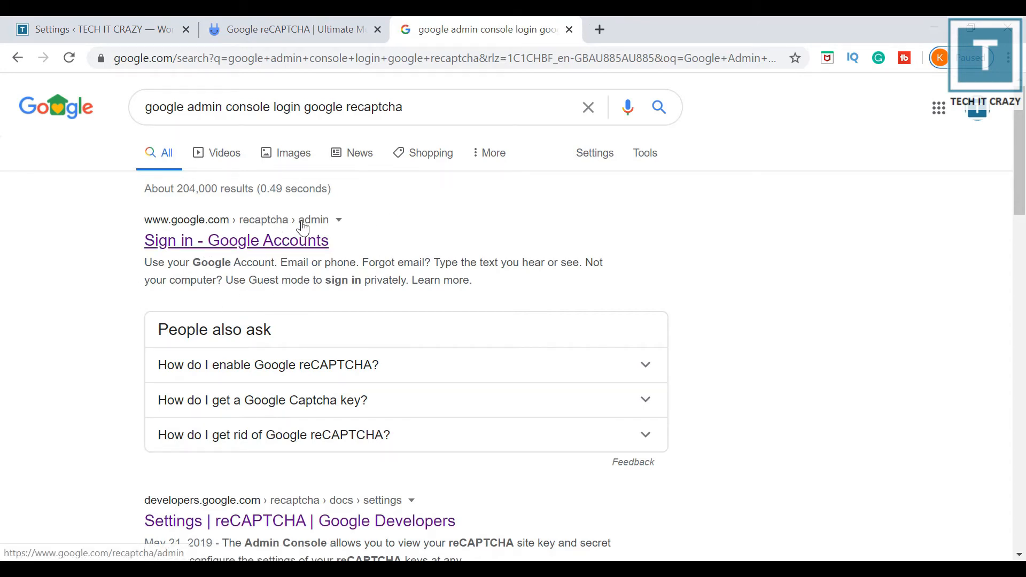
click(262, 251)
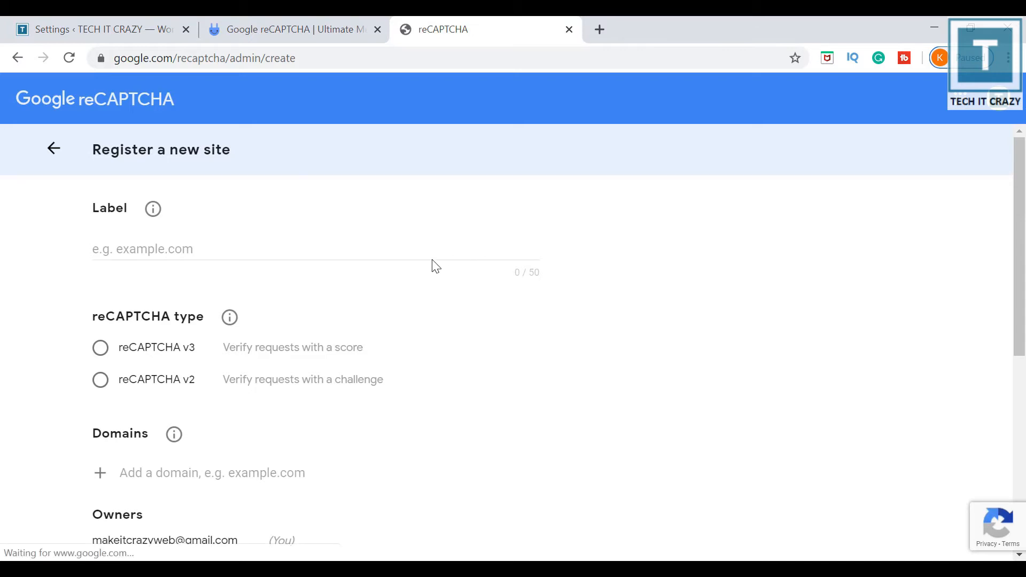
Label the new site 'techitcrazy' and choose reCAPTCHA v2 with the 'I'm not a robot' checkbox.
click(388, 252)
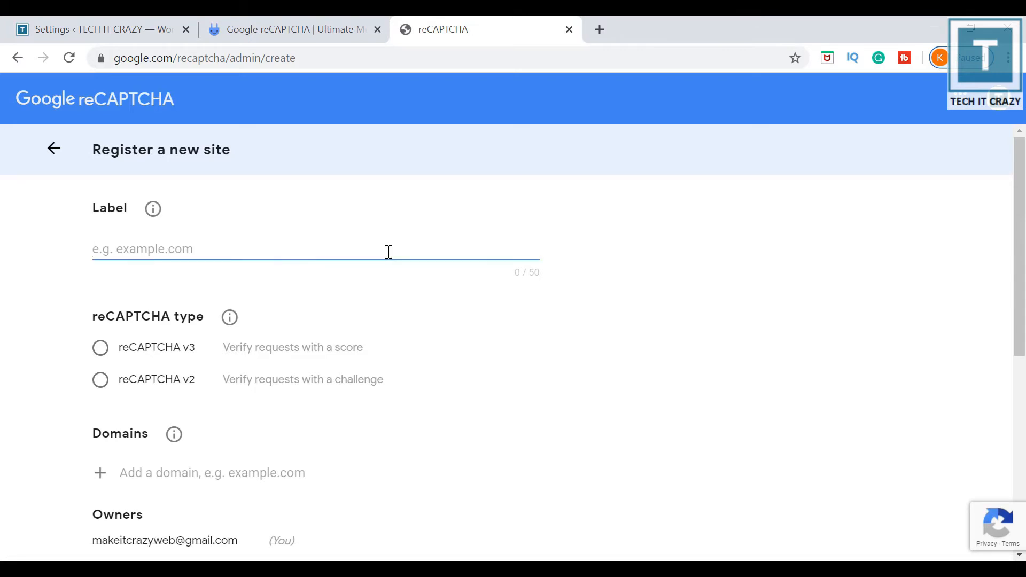
text(crac)
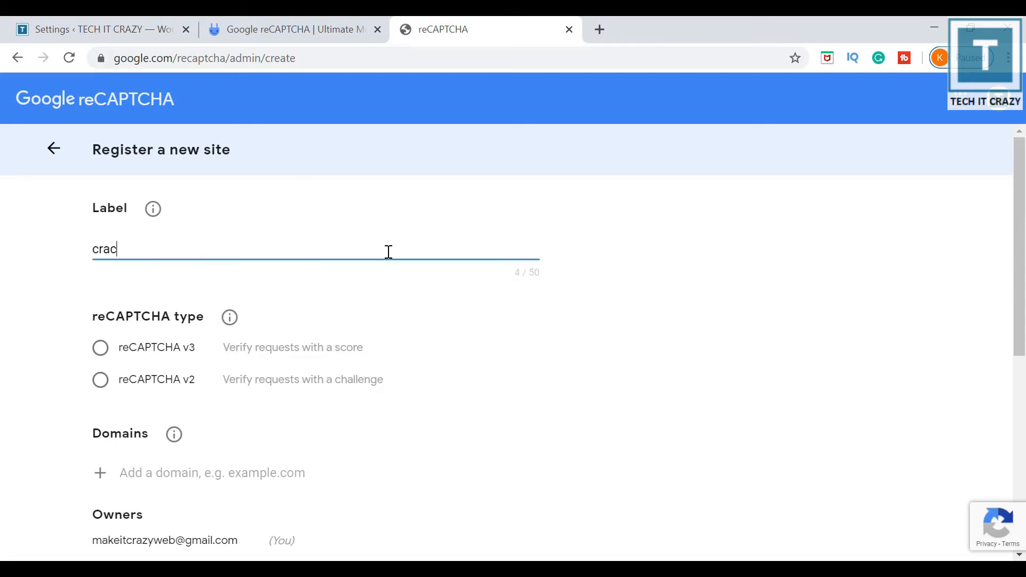
key(BackSpace)
key(BackSpace)
text(techitcrazy)
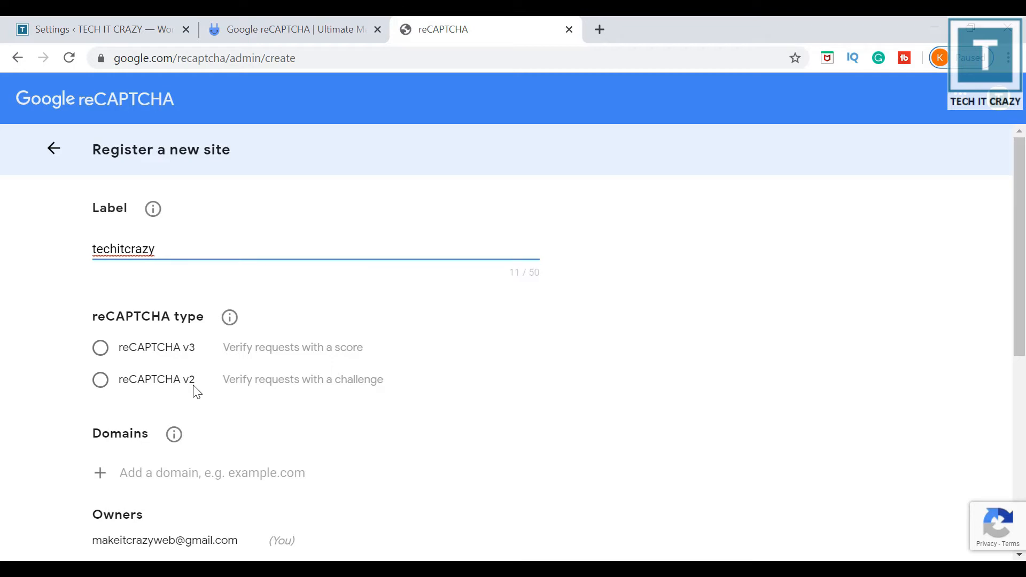
click(101, 381)
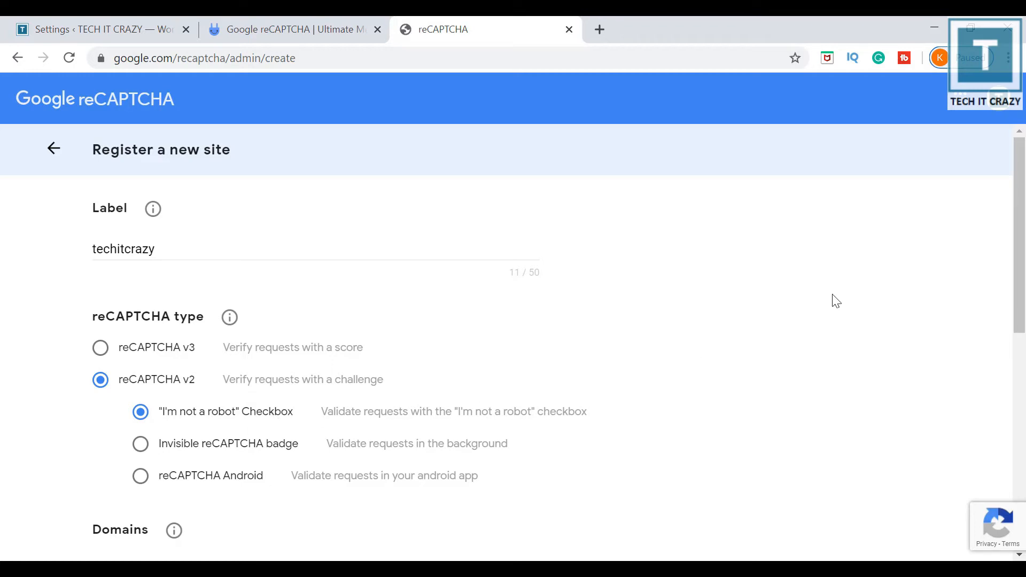
drag(1020, 166, 1023, 241)
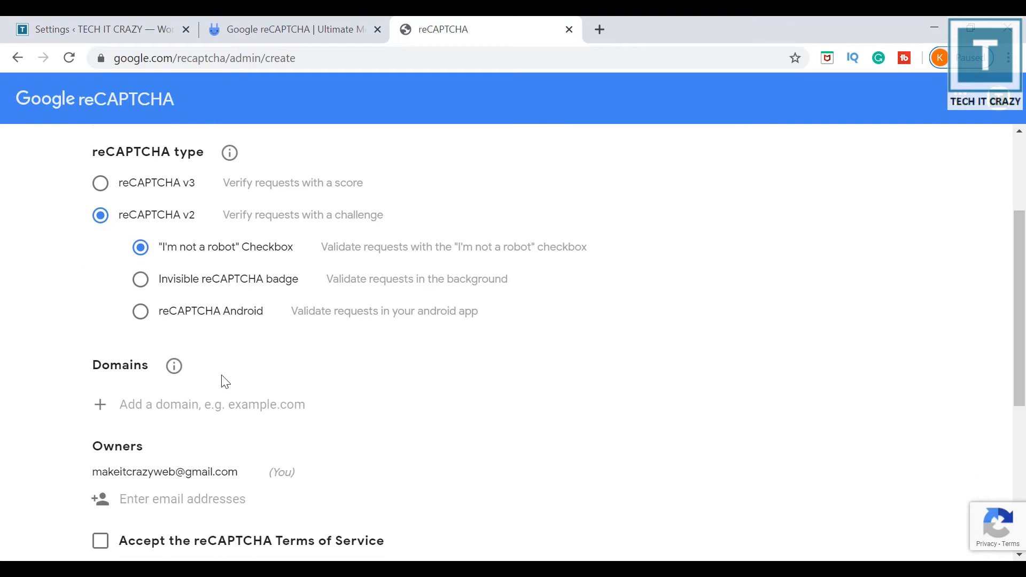
Add domain techitcrazy.com and an additional owner's e-mail address.
click(170, 406)
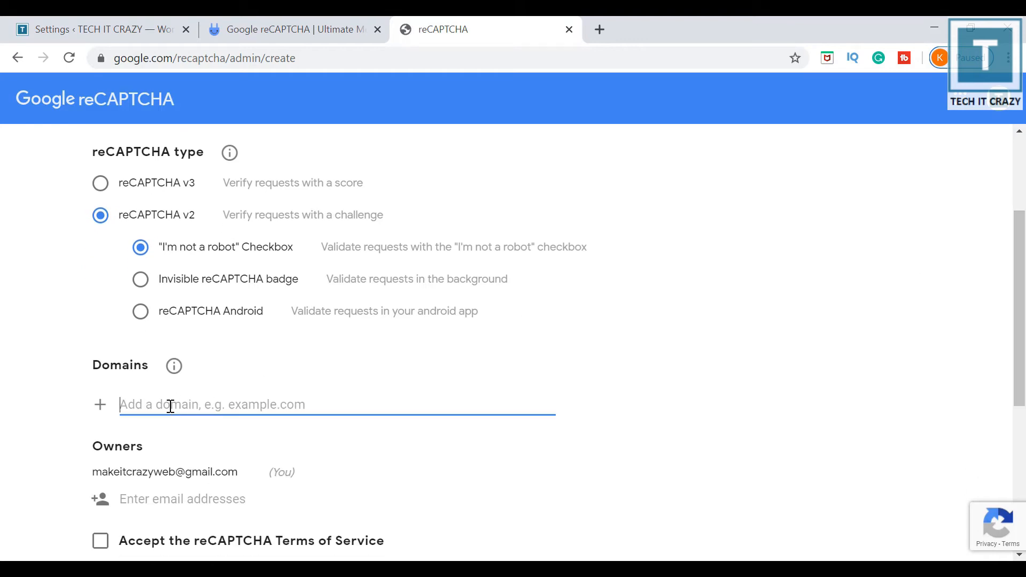
text(techitcrazu)
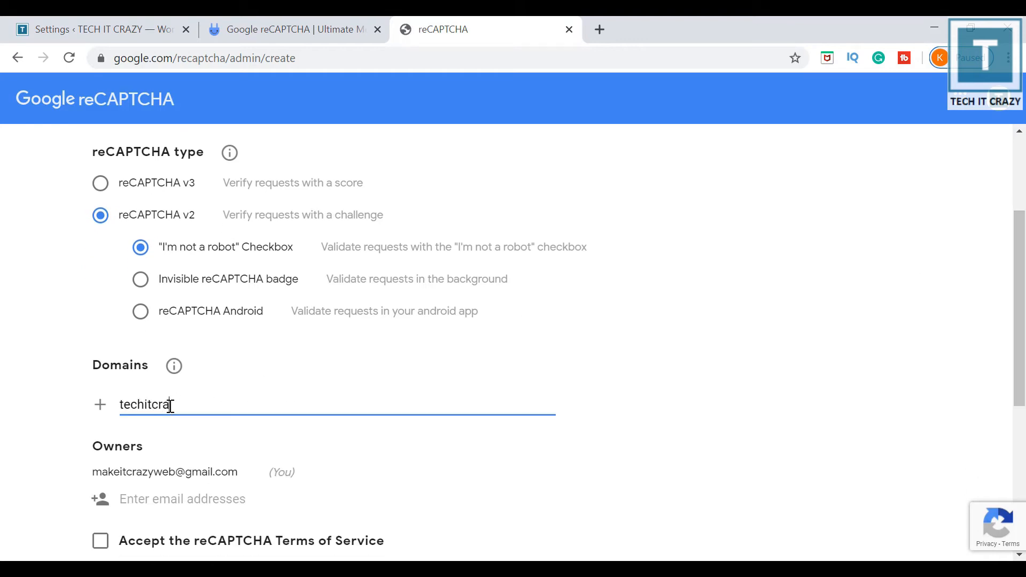
key(BackSpace)
text(y,co)
key(BackSpace)
key(BackSpace)
key(BackSpace)
text(.com)
click(180, 498)
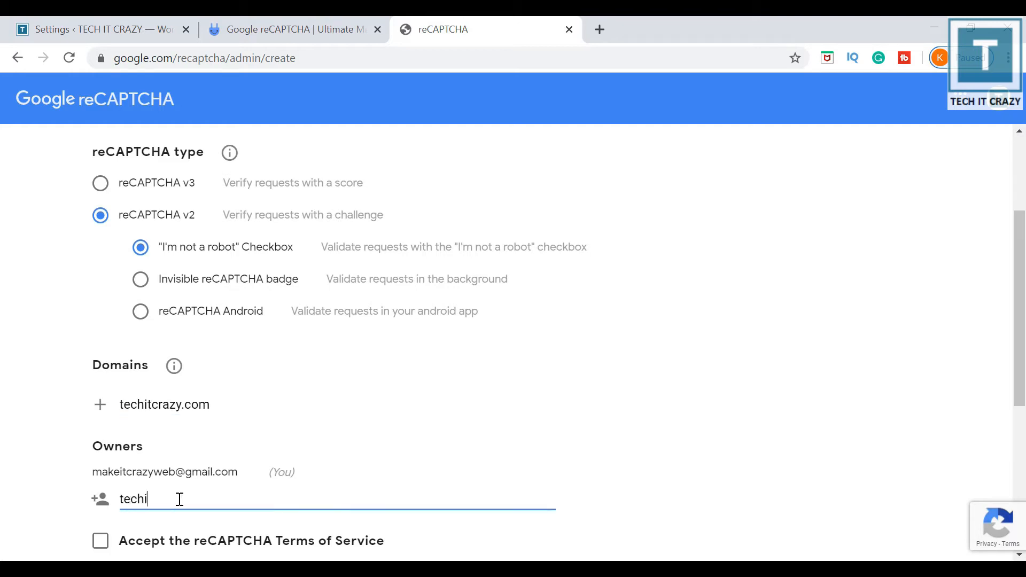
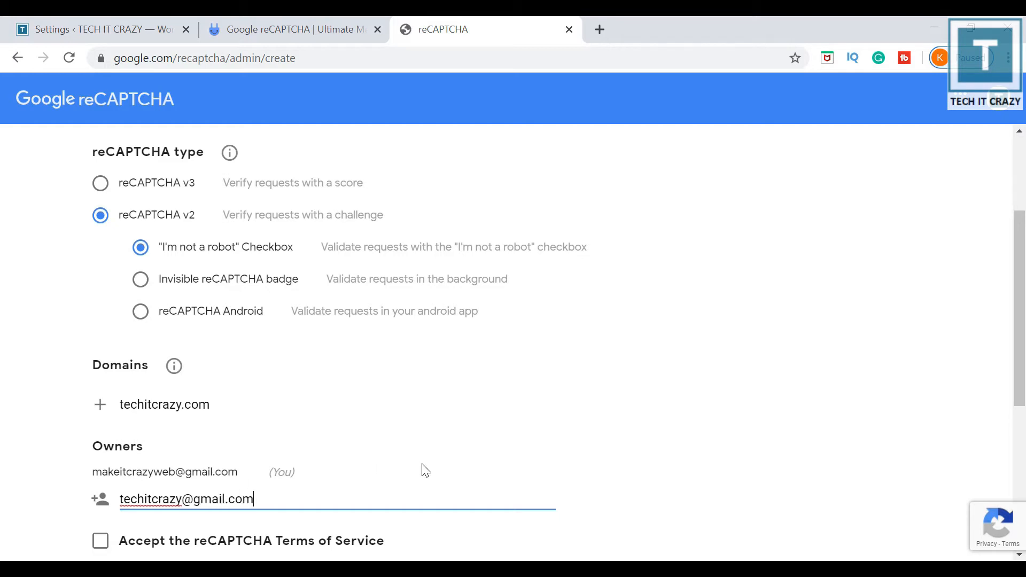
Accept the reCAPTCHA Terms of Service and submit the site registration.
drag(1020, 279, 1020, 340)
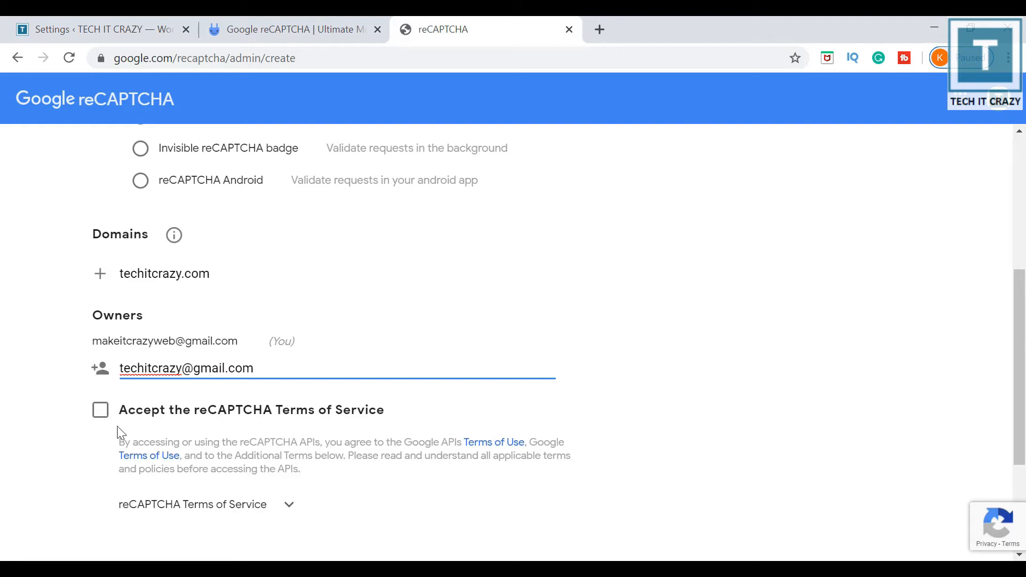
click(101, 417)
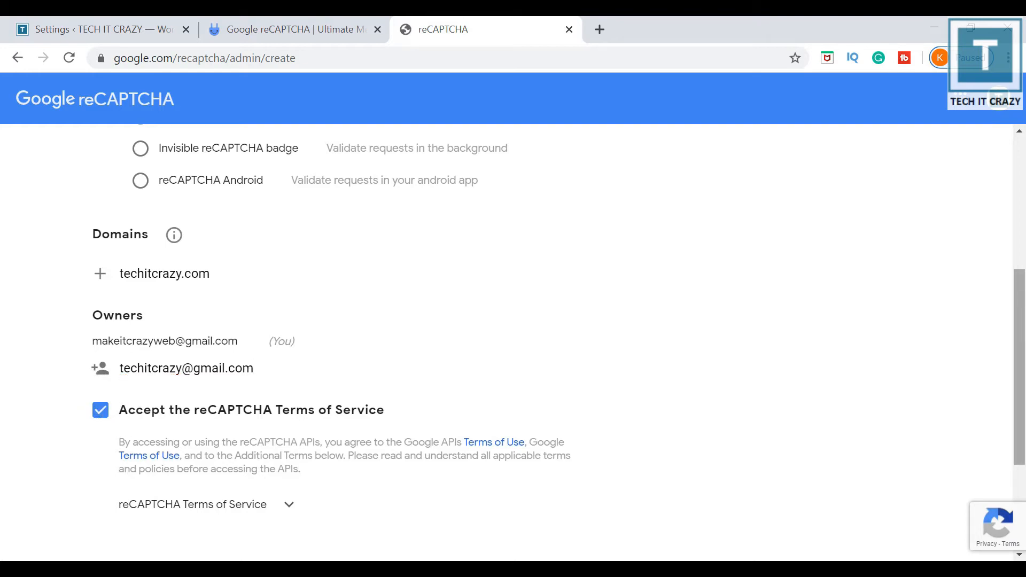
scroll(1022, 357, down, 4)
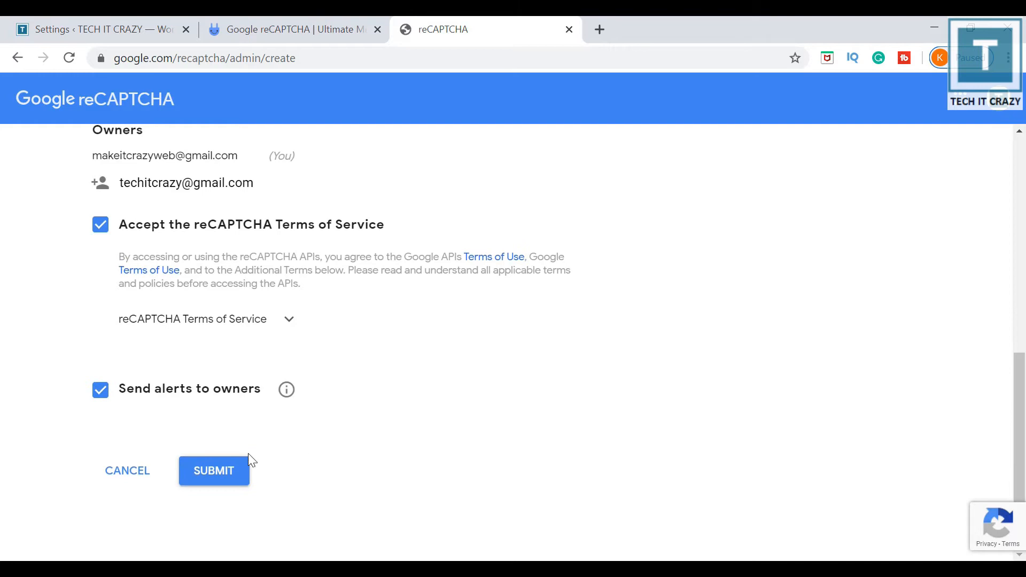
click(209, 481)
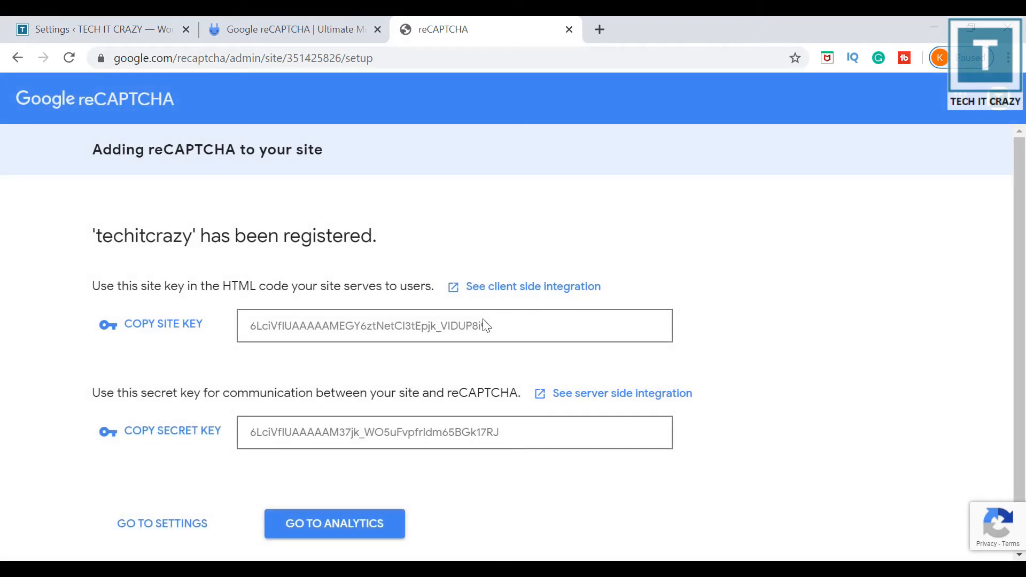
Copy the site key into WordPress's Site Key field, keeping reCAPTCHA v2 as version.
drag(487, 326, 252, 333)
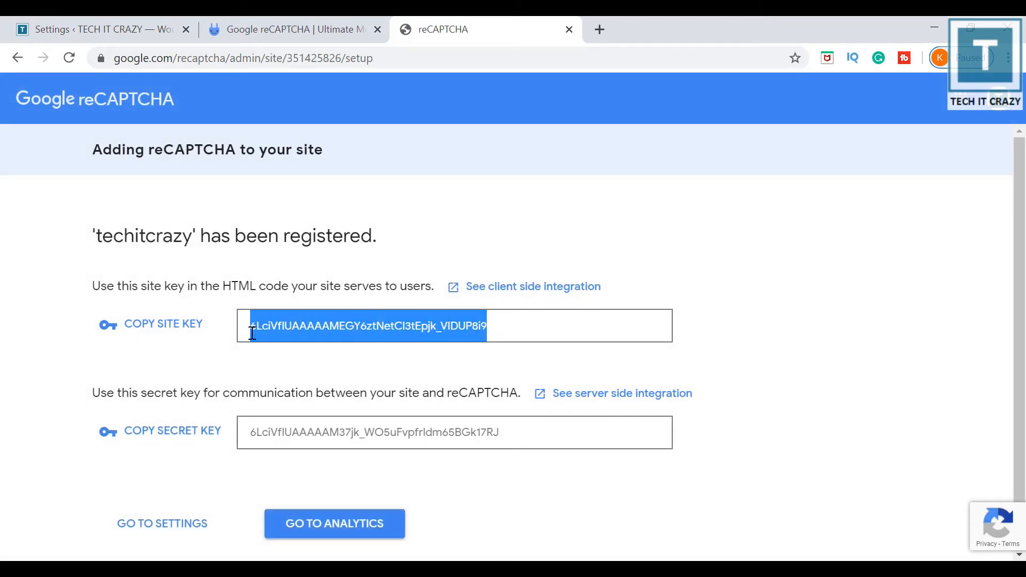
click(131, 33)
click(477, 351)
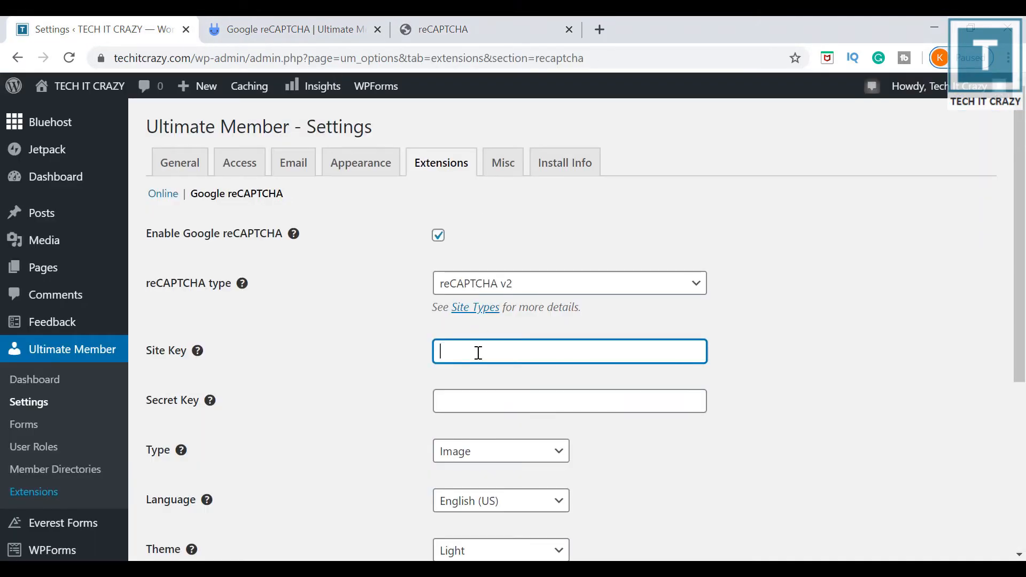
key(ctrl+v)
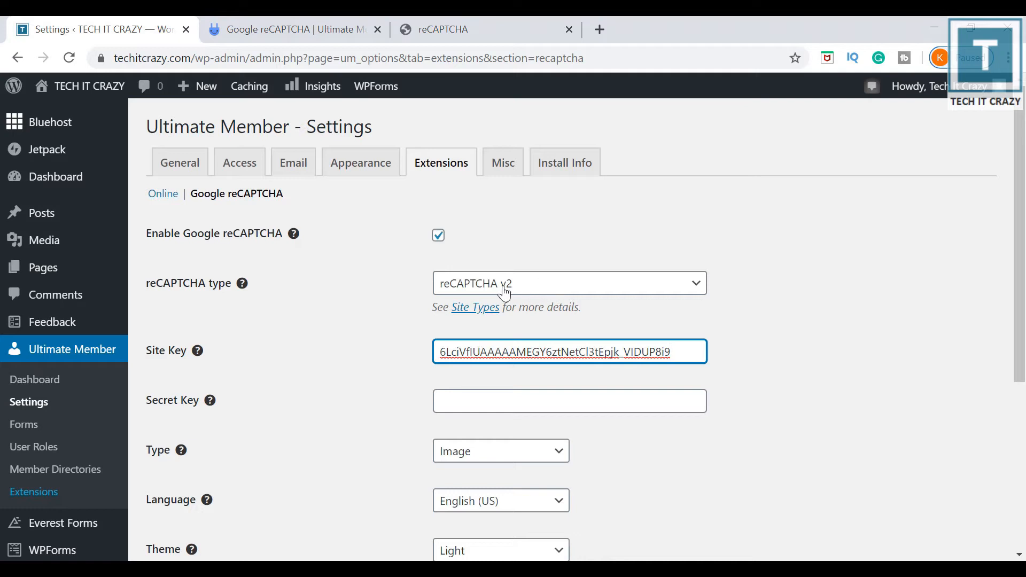
click(531, 293)
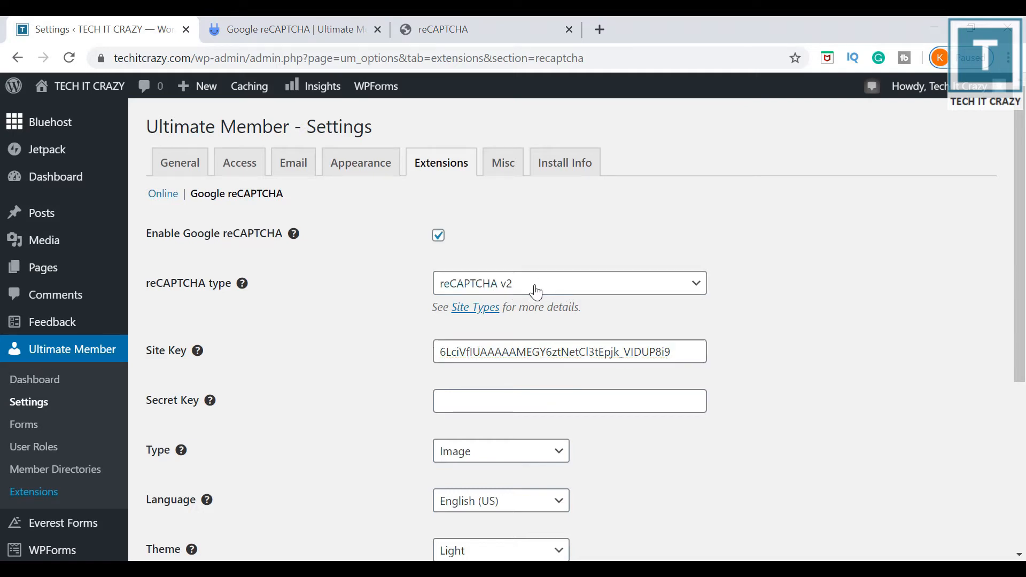
click(697, 224)
Copy the secret key into WordPress's Secret Key field.
click(500, 27)
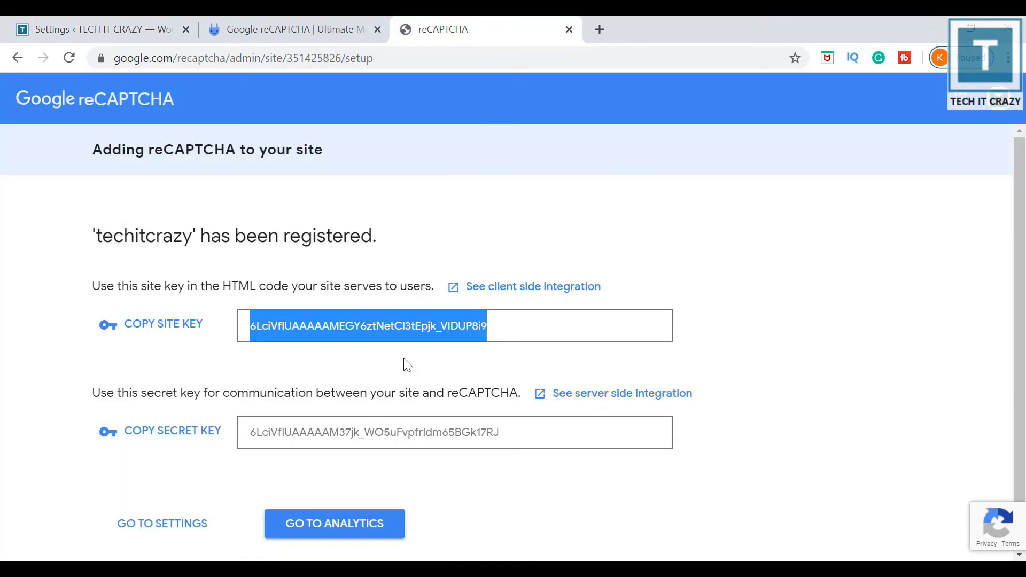
click(549, 435)
drag(549, 436, 252, 434)
key(ctrl+c)
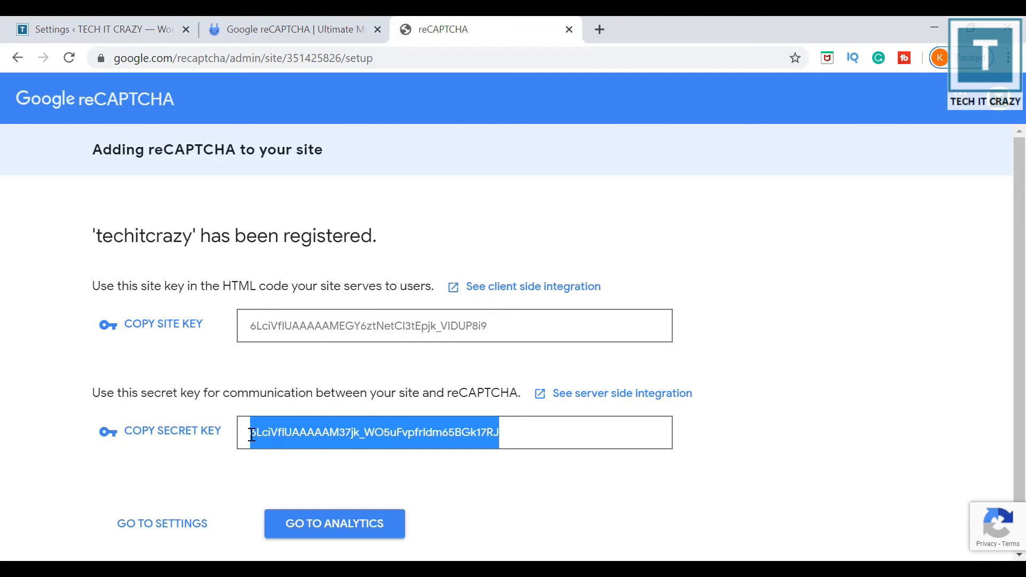
click(104, 28)
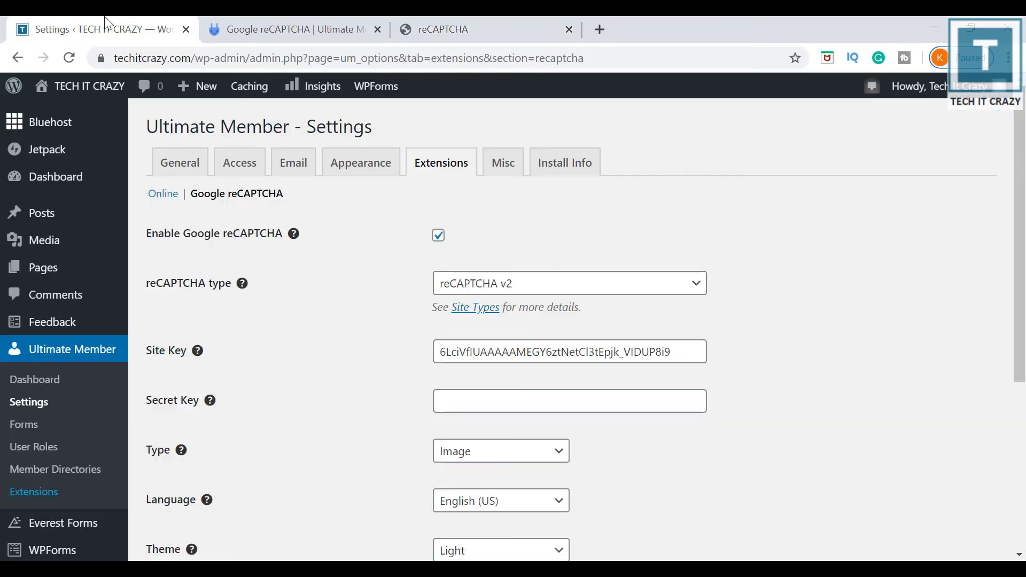
click(531, 412)
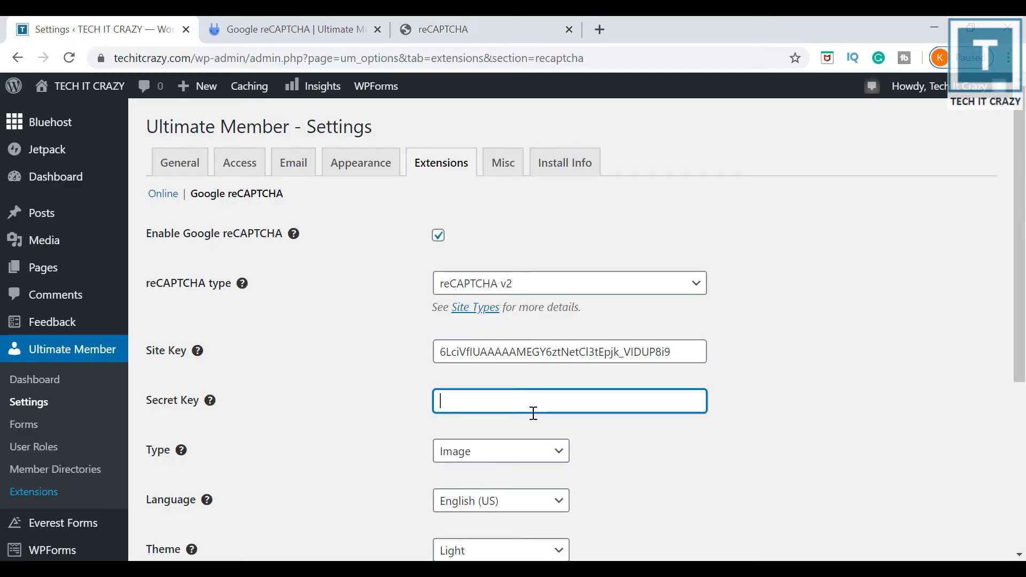
key(ctrl+v)
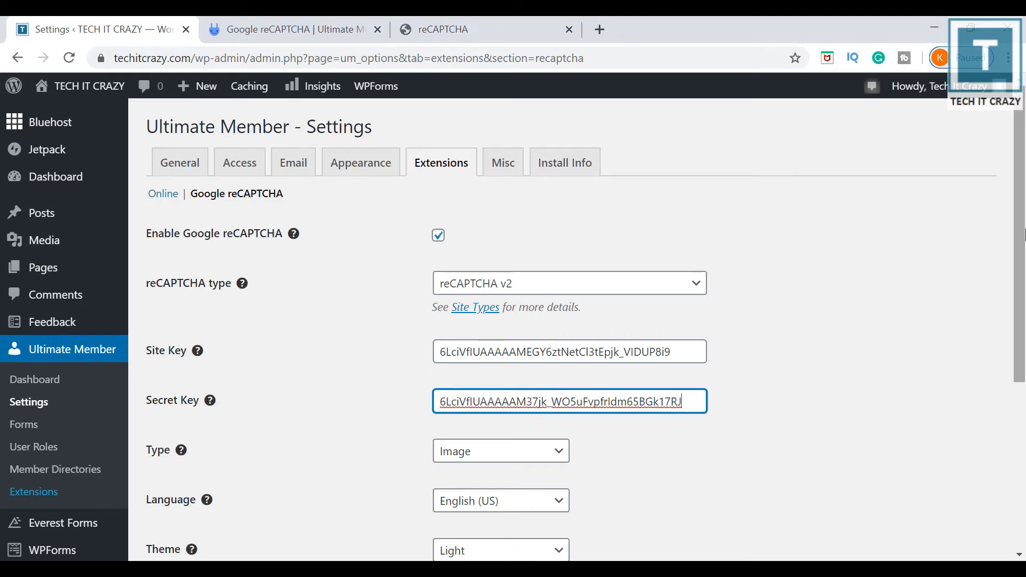
scroll(1023, 235, down, 1)
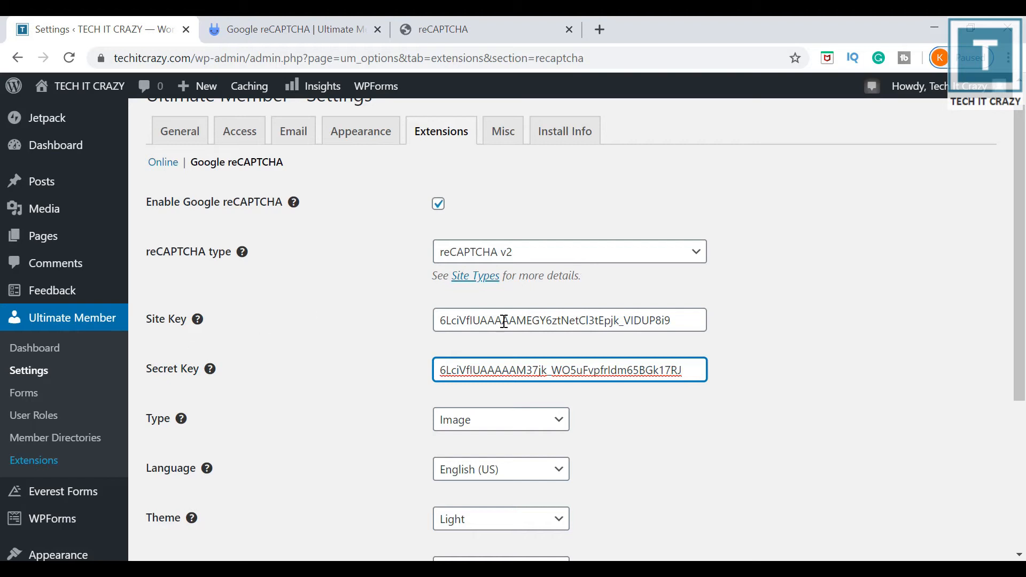
Check the pasted keys, keeping Image as challenge type and English (US) as language.
click(553, 319)
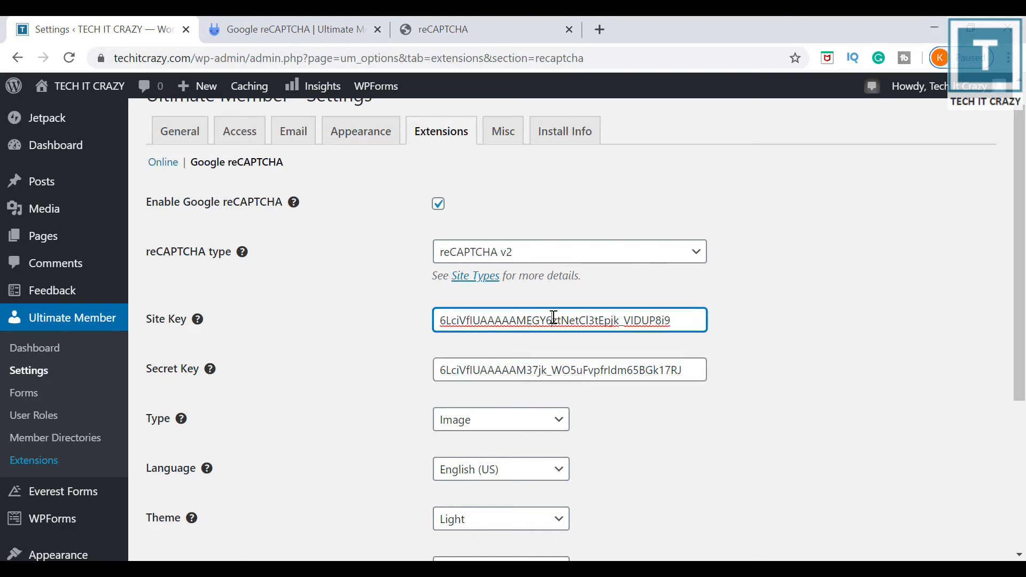
click(540, 369)
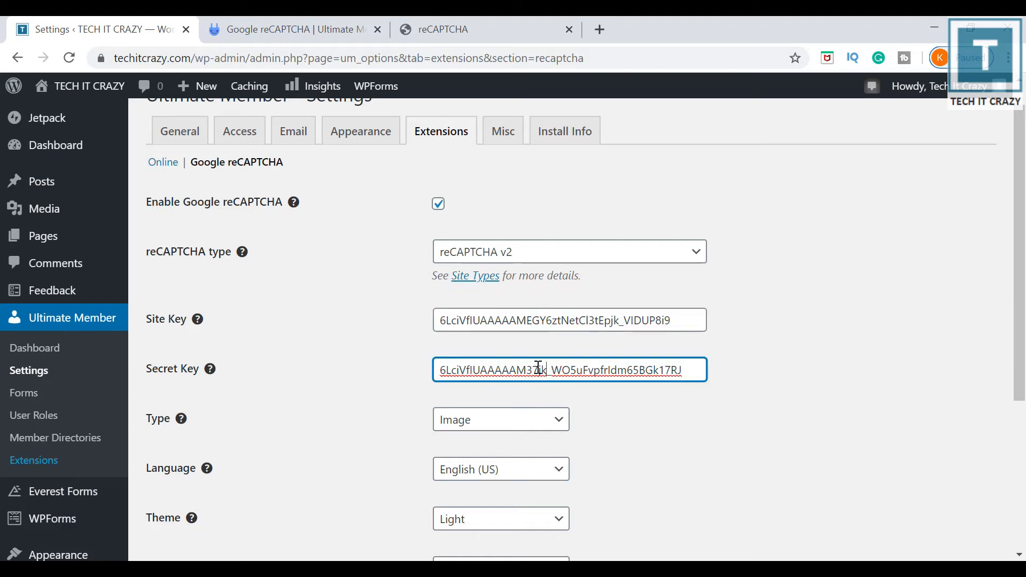
click(488, 420)
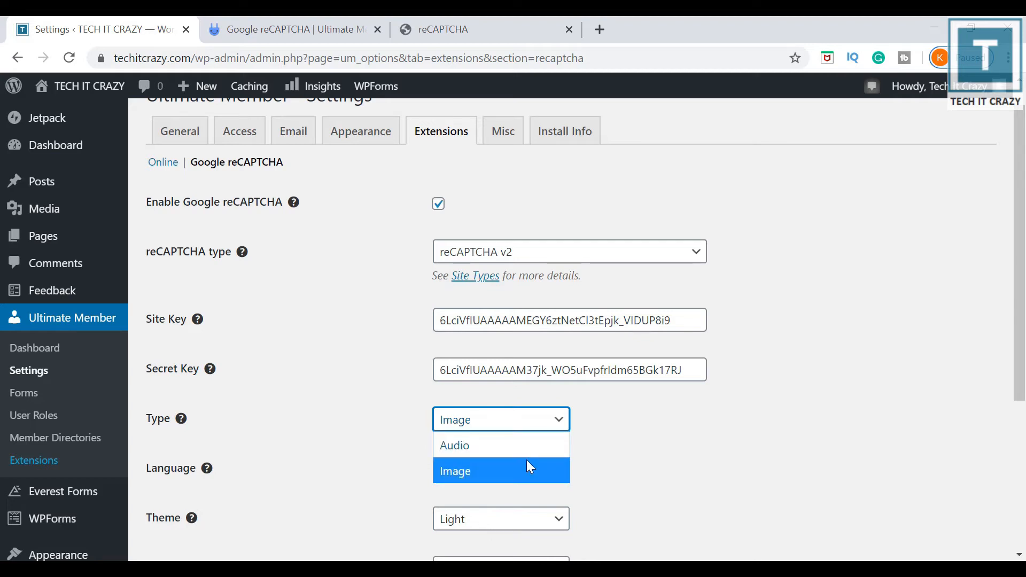
click(495, 471)
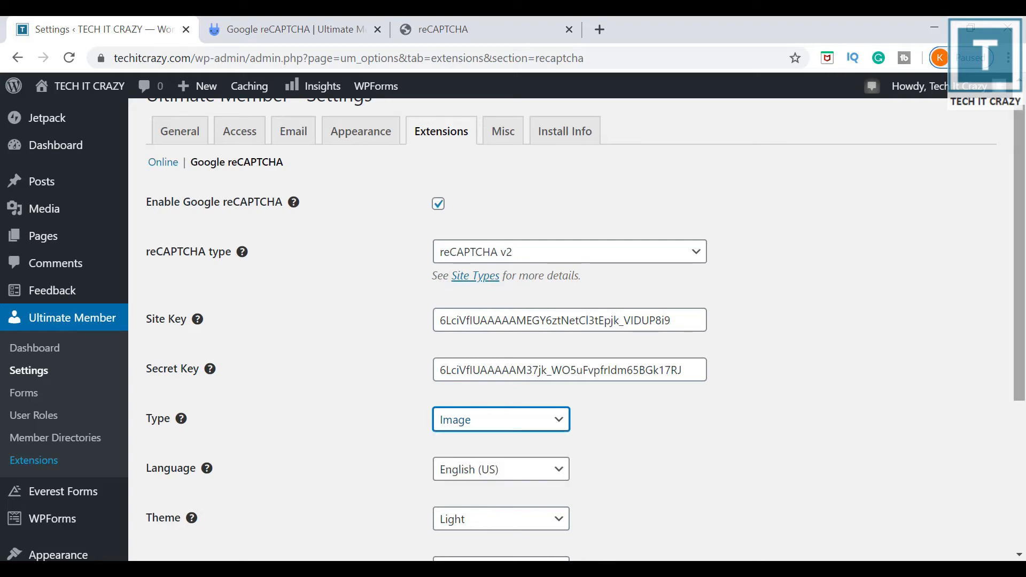
scroll(1020, 338, down, 1)
scroll(1021, 338, down, 2)
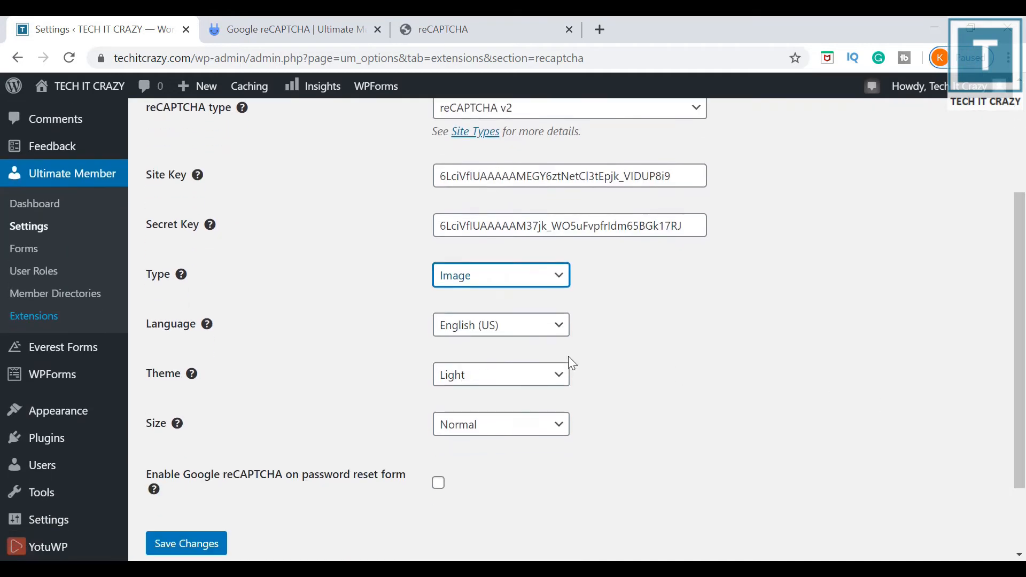
click(504, 338)
click(504, 339)
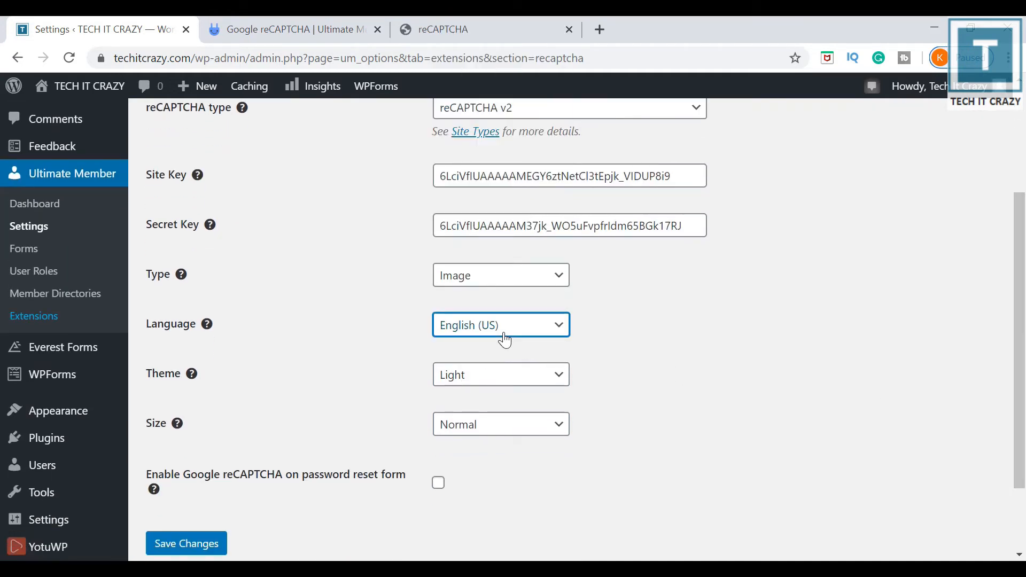
Set theme Dark with Normal size, enable reCAPTCHA on password reset, and save.
click(495, 386)
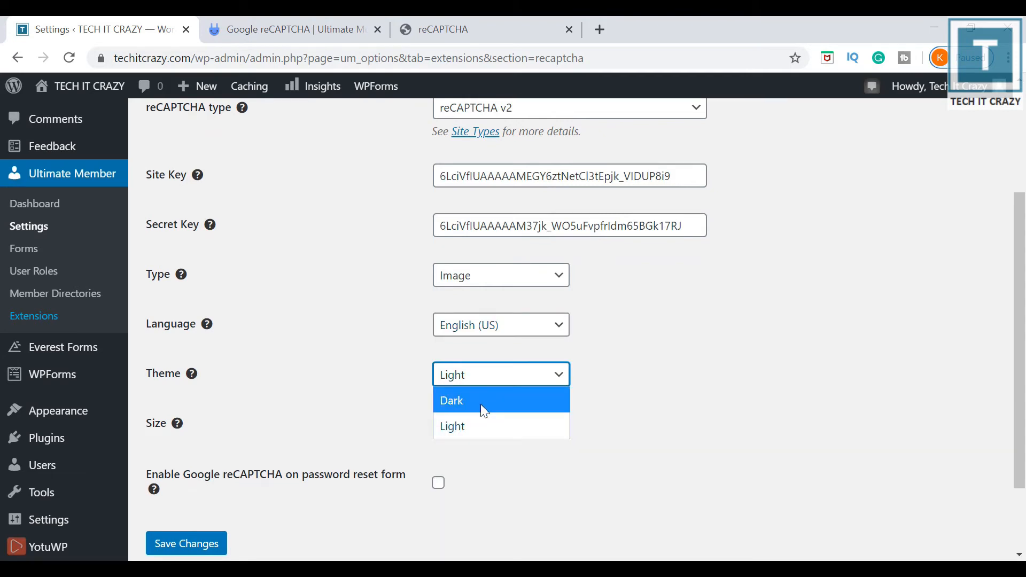
click(484, 406)
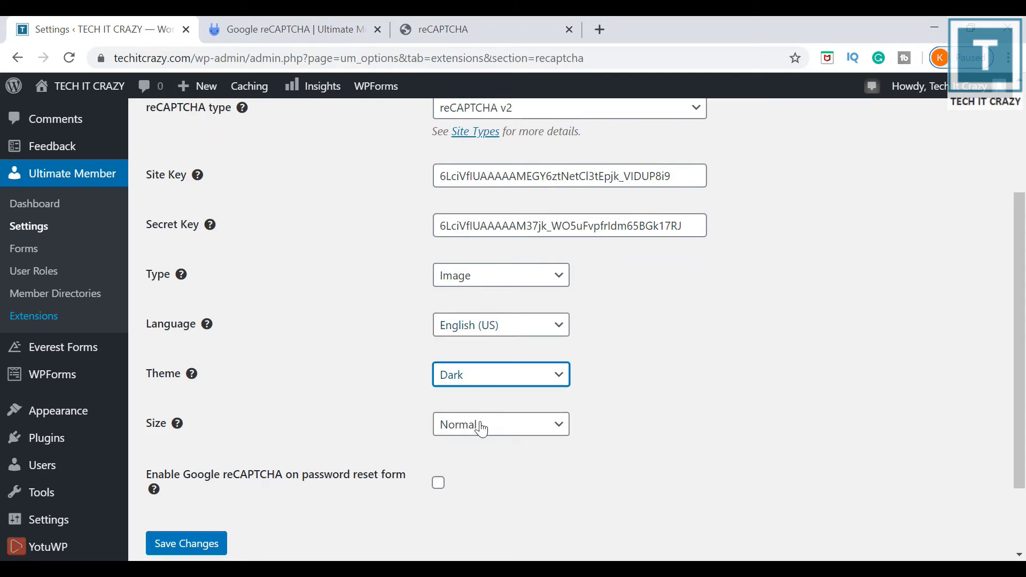
click(482, 428)
click(481, 426)
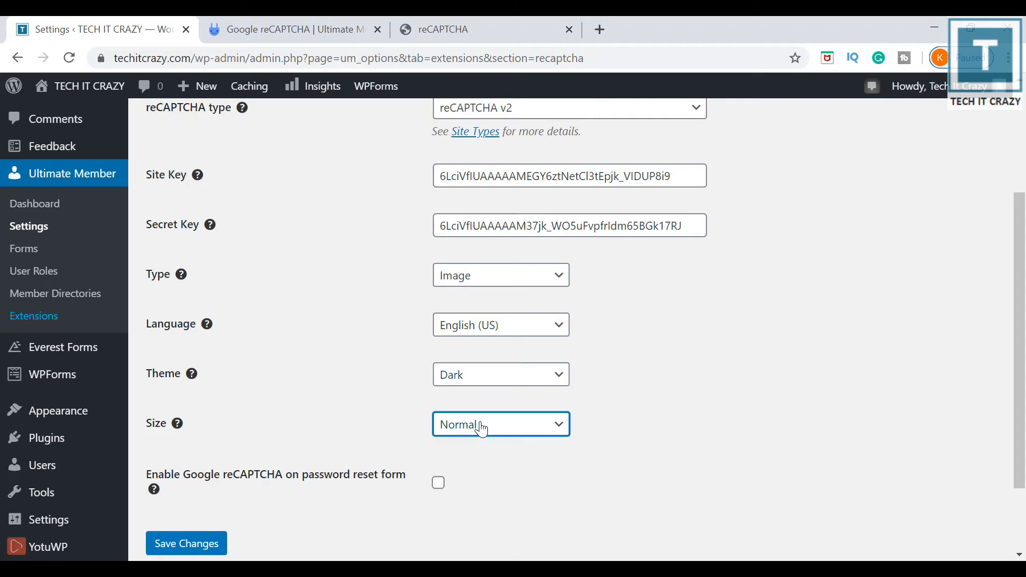
click(508, 477)
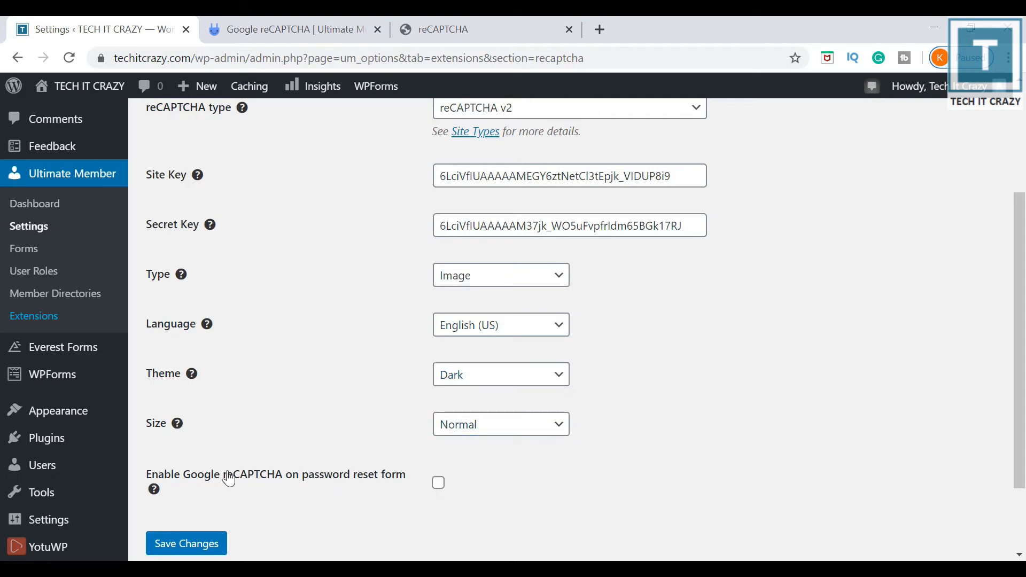
click(438, 488)
click(202, 550)
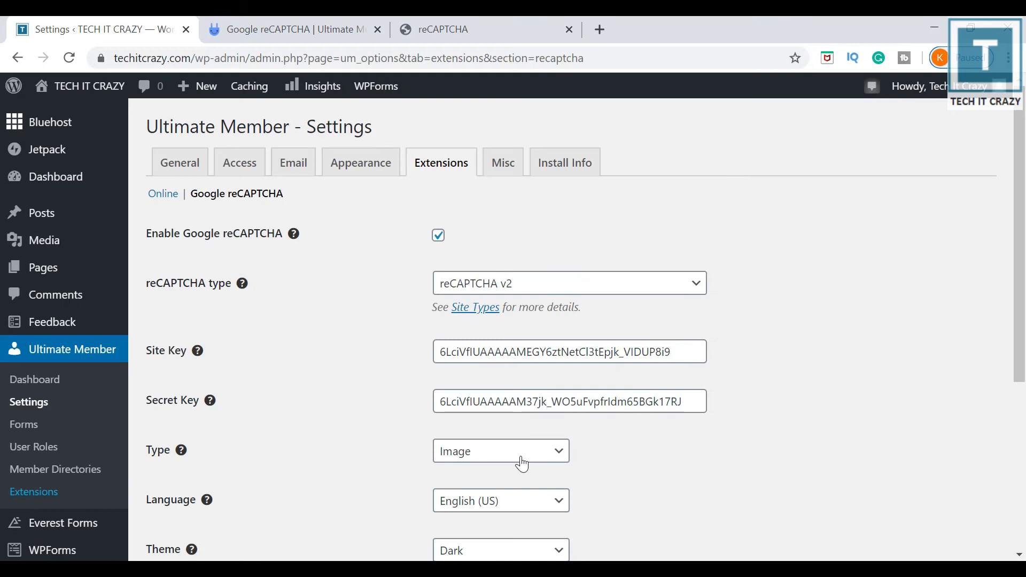
Load techitcrazy.com in a private browsing window.
click(1009, 58)
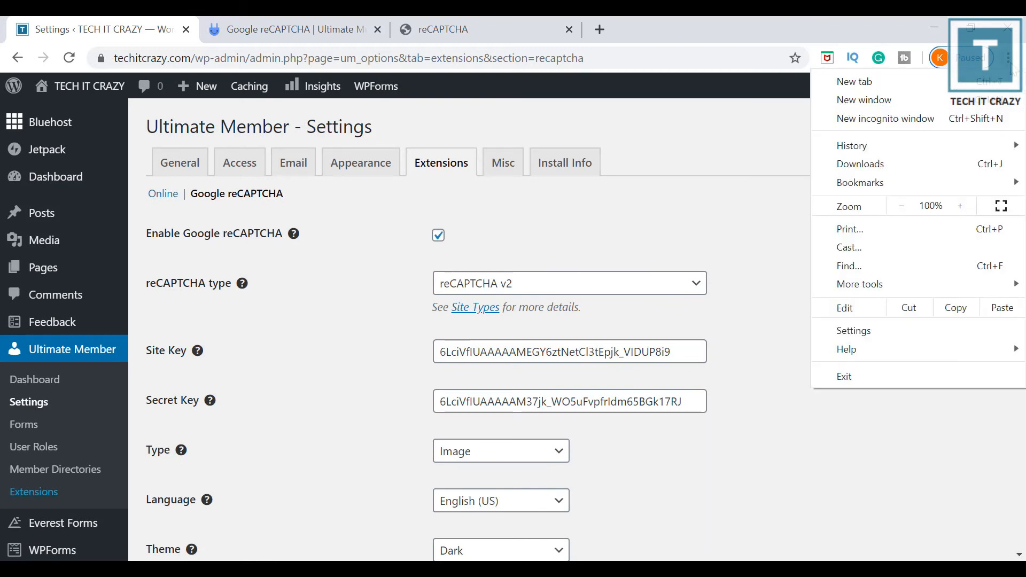
click(910, 122)
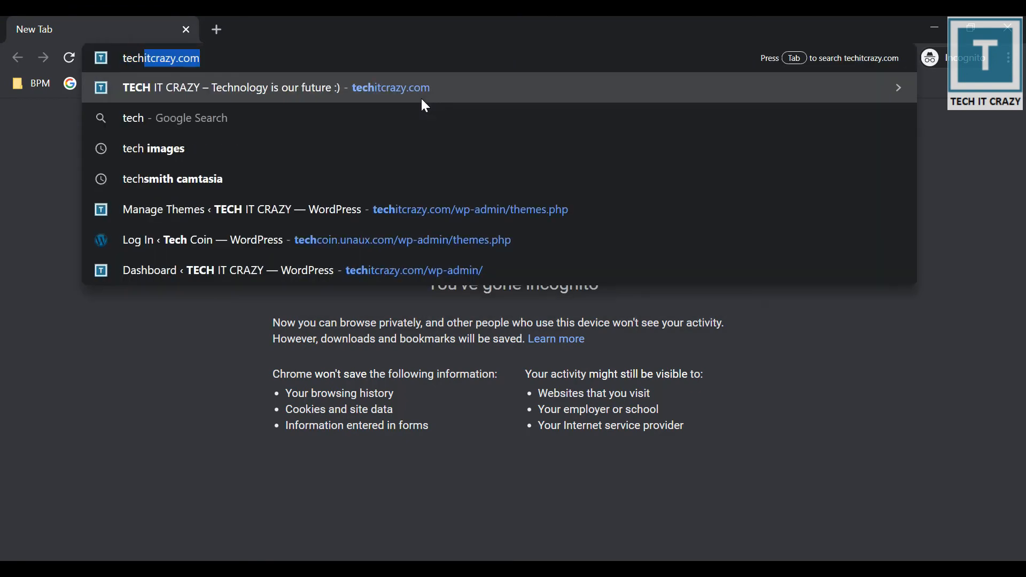
key(Return)
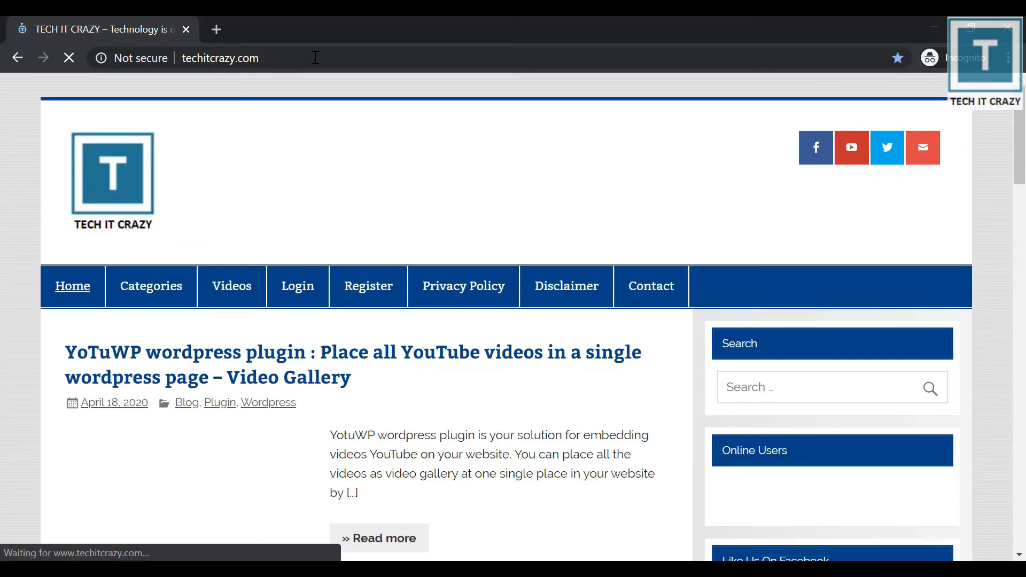
Open the Register page and scroll down to the dark reCAPTCHA box and back up.
click(363, 280)
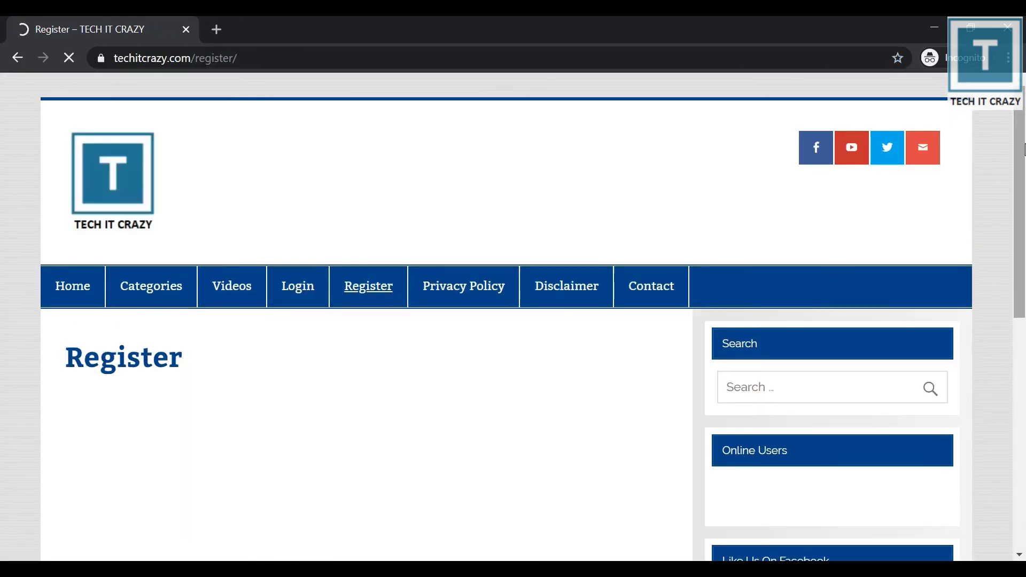
drag(1024, 150, 1024, 350)
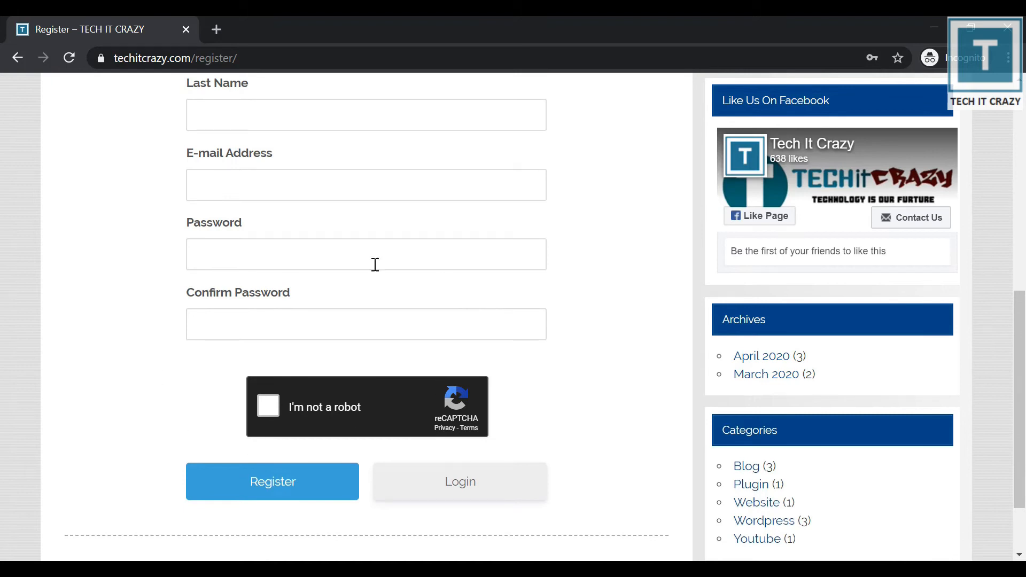
drag(1024, 362, 1024, 248)
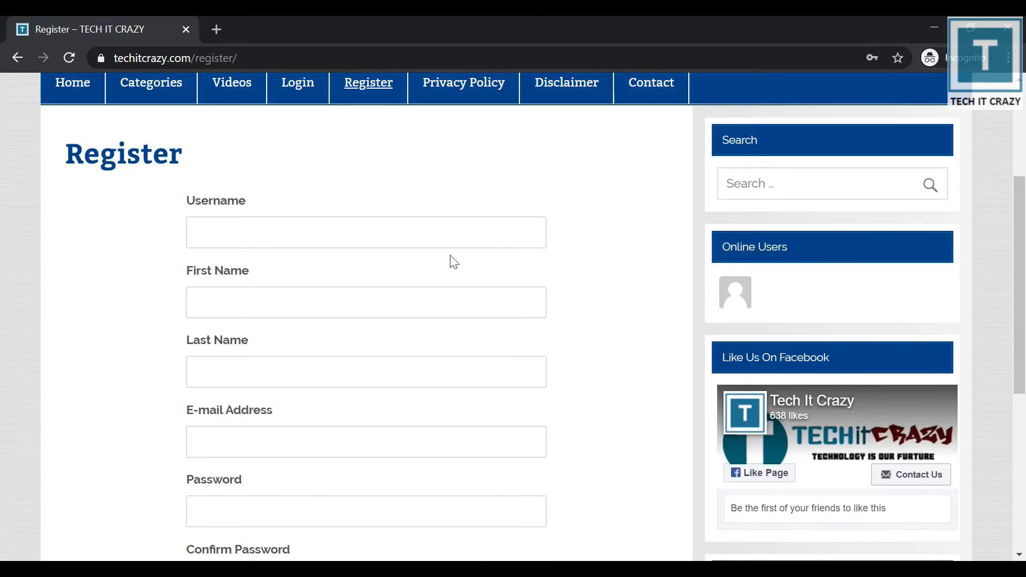
Fill the registration form with the test username, first name, e-mail address and password.
click(277, 237)
text(Kc)
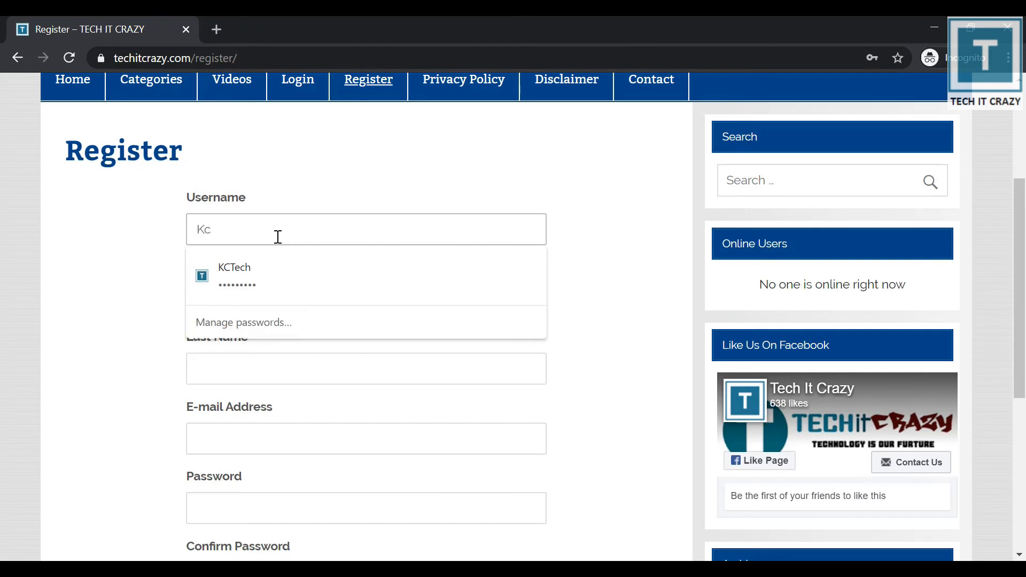
text(Tech2)
key(Tab)
text(KC)
key(Tab)
text(Tech2)
key(Tab)
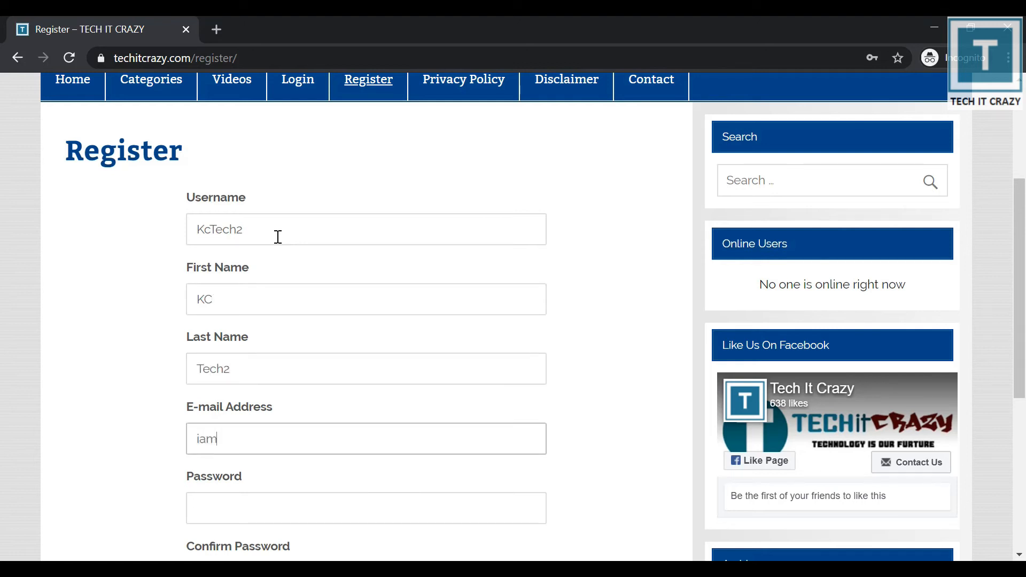
key(Tab)
text(*********)
key(Tab)
text(*********)
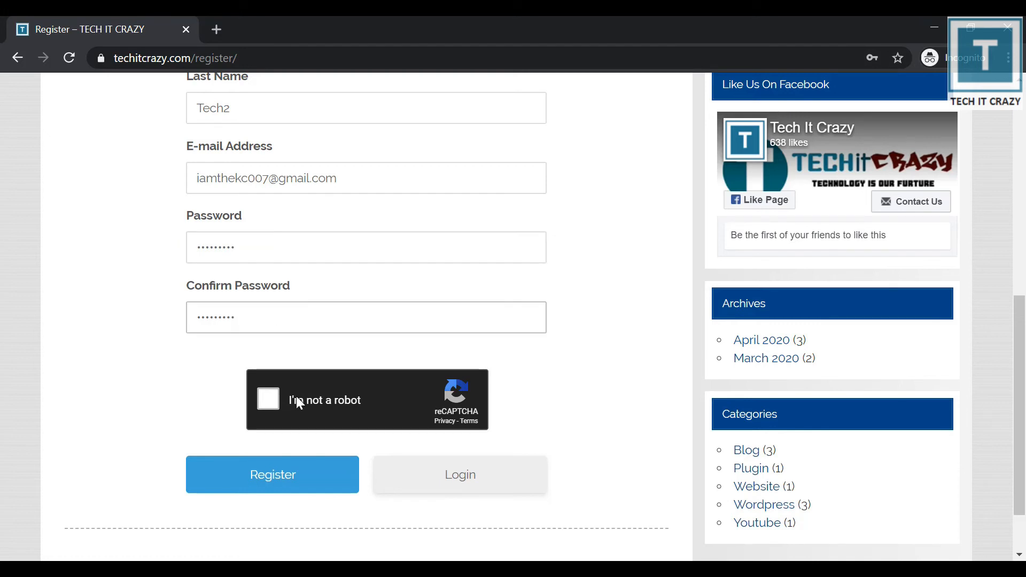
Pass the reCAPTCHA by selecting the three crosswalk images, then submit the registration.
click(272, 398)
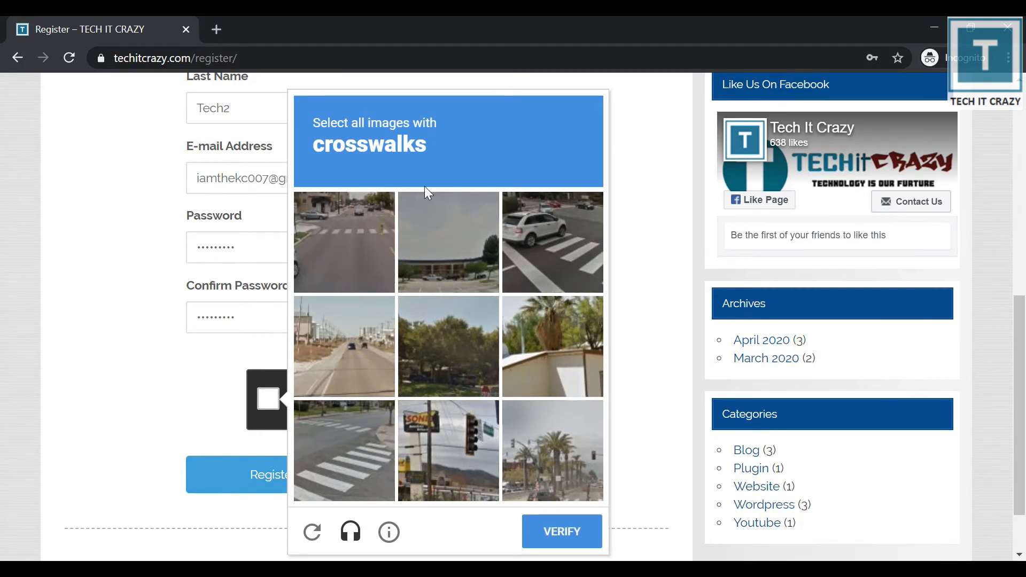
click(320, 259)
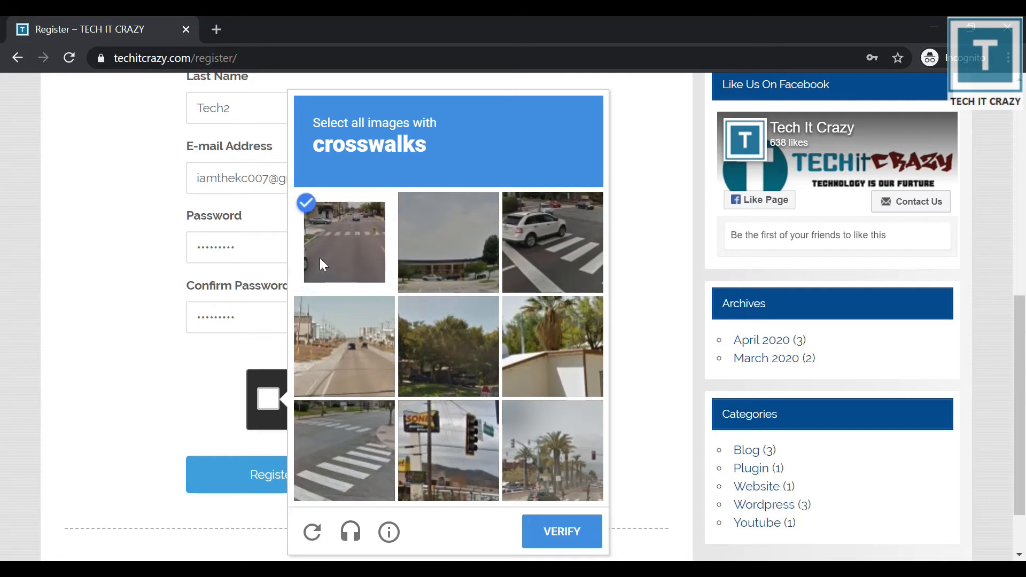
click(515, 248)
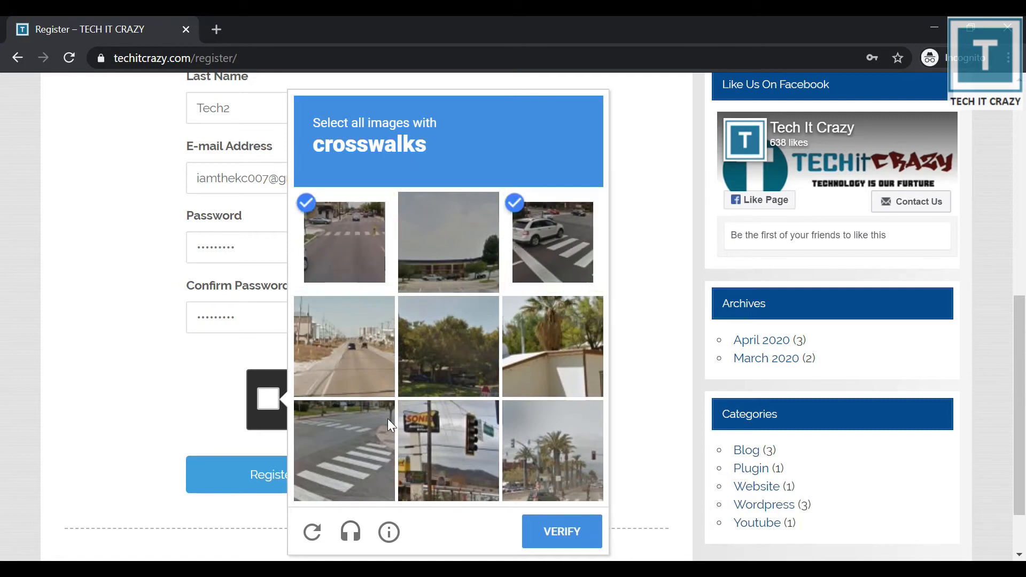
click(364, 447)
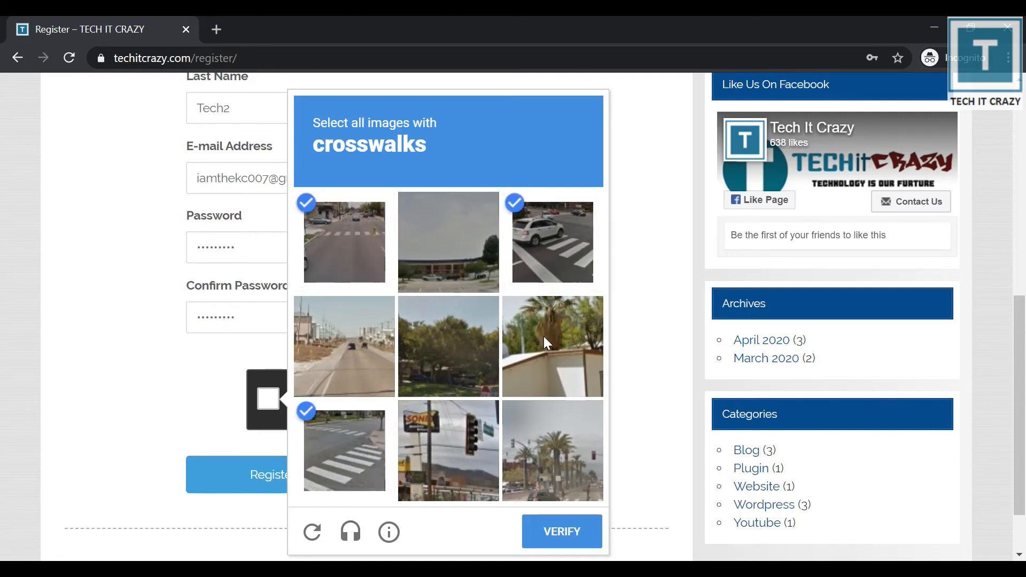
click(569, 532)
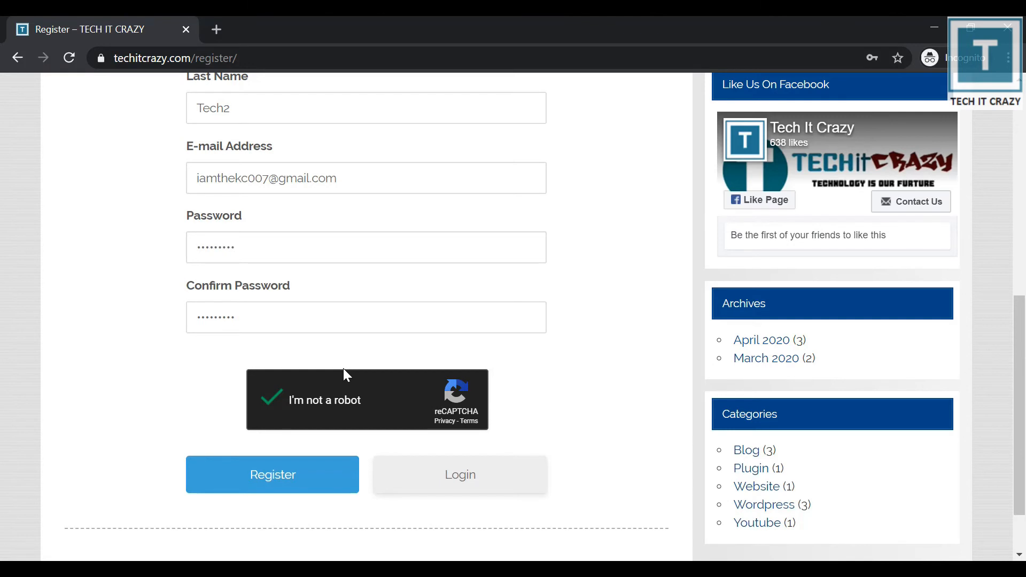
click(314, 477)
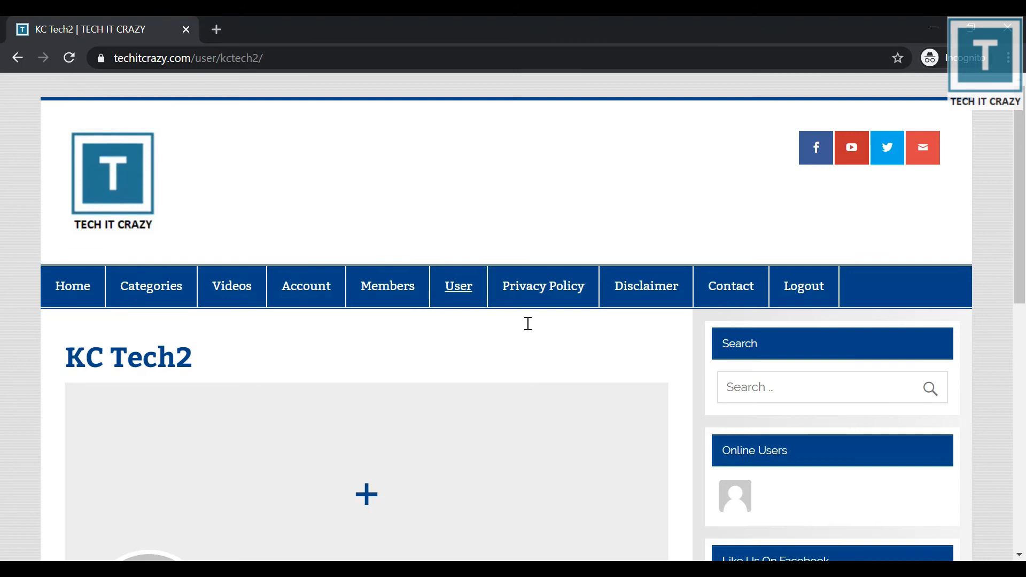
Log out and enter the test account's e-mail and password on the login page.
click(797, 279)
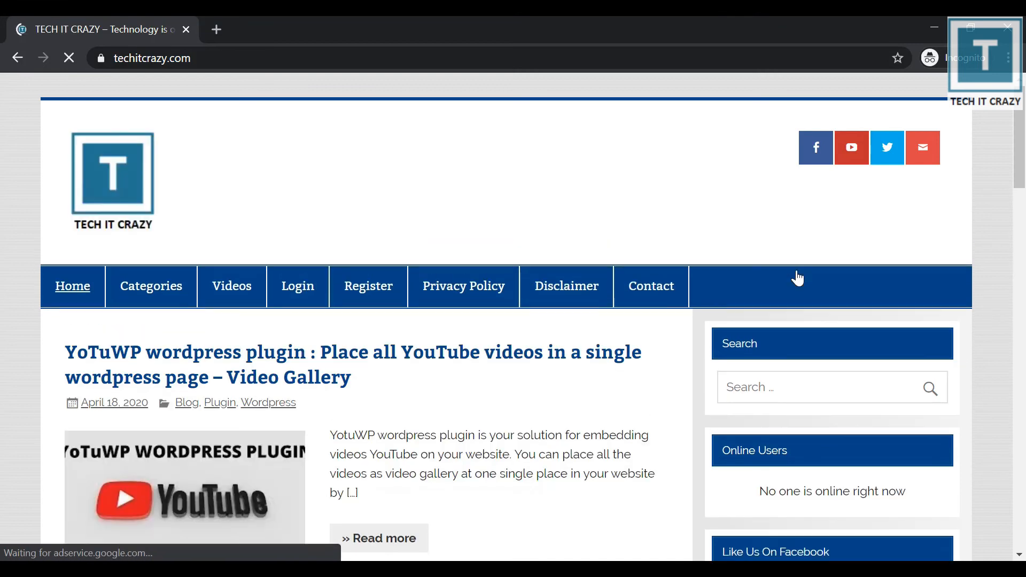
click(314, 292)
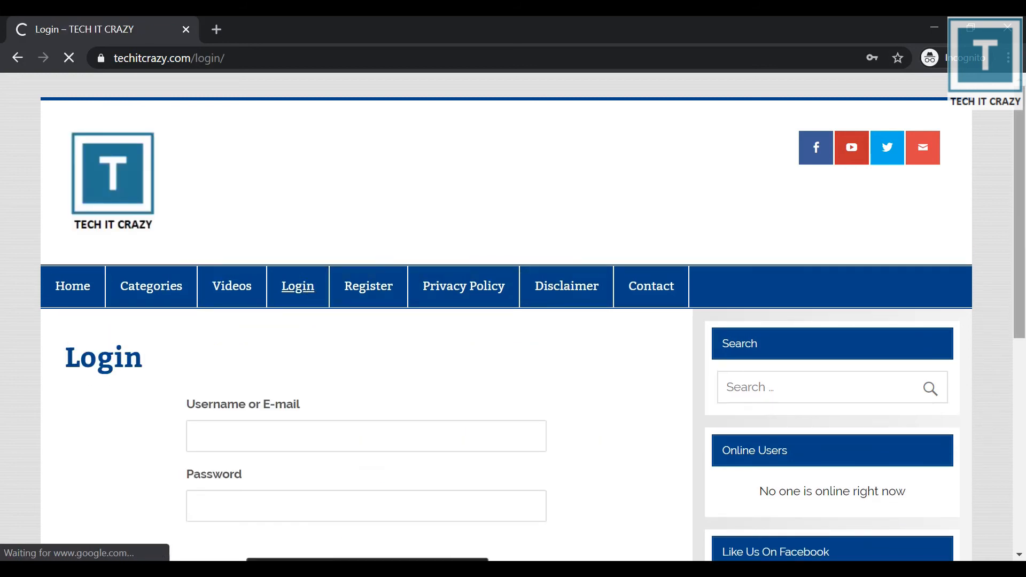
scroll(426, 294, down, 3)
click(426, 294)
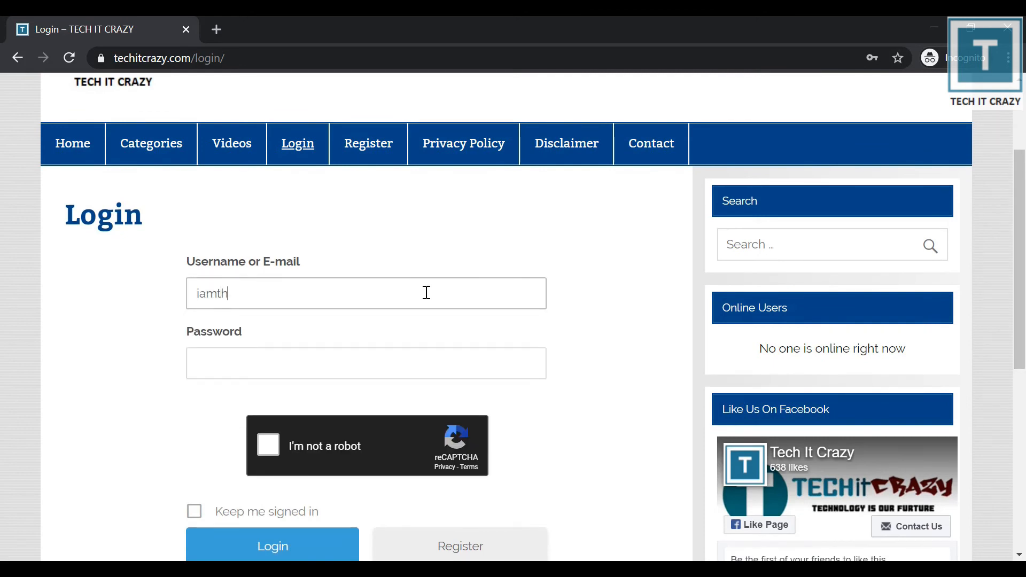
key(Tab)
text(*********)
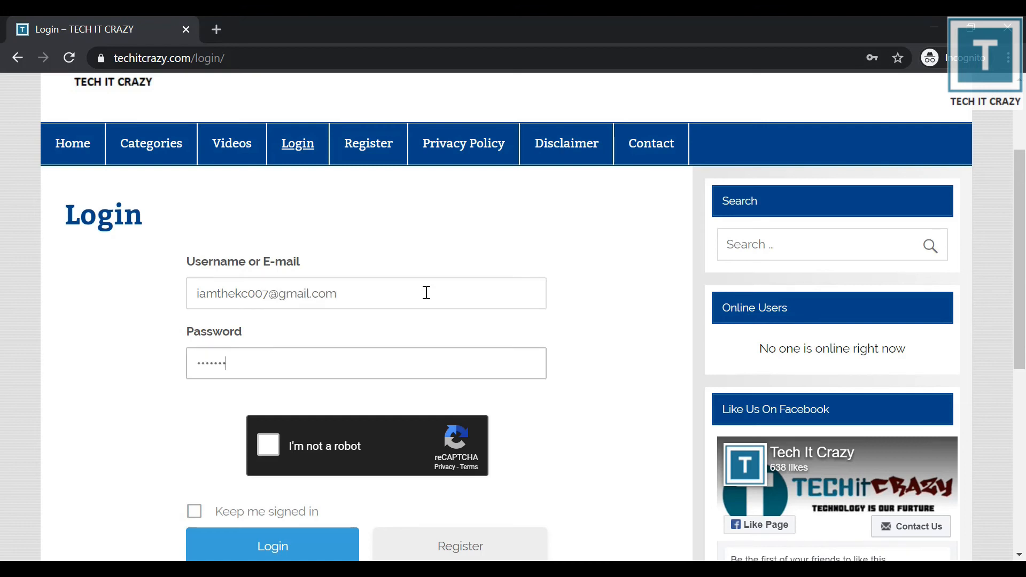
Start the reCAPTCHA and answer the traffic-light image challenge.
click(274, 444)
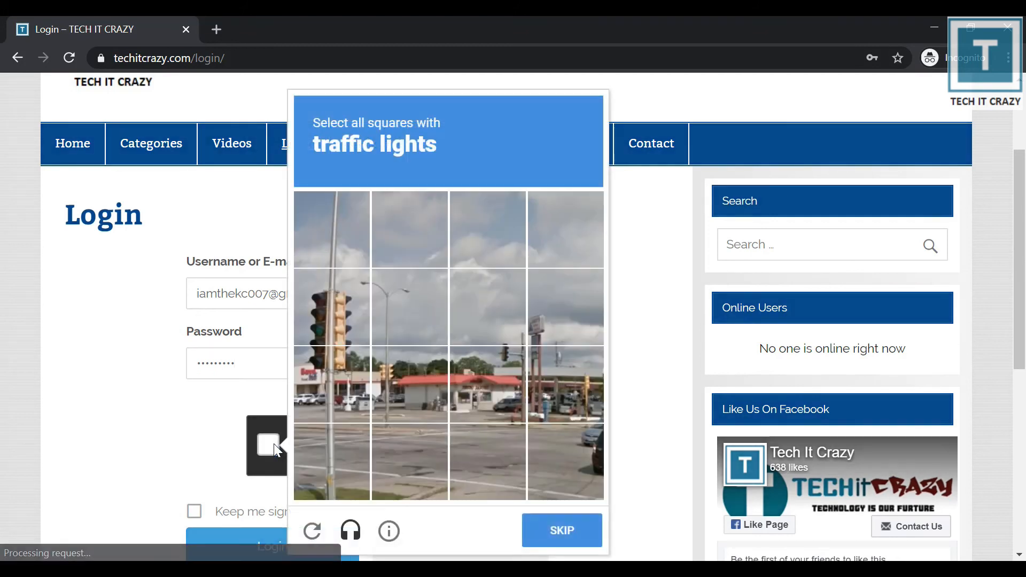
click(316, 320)
click(313, 367)
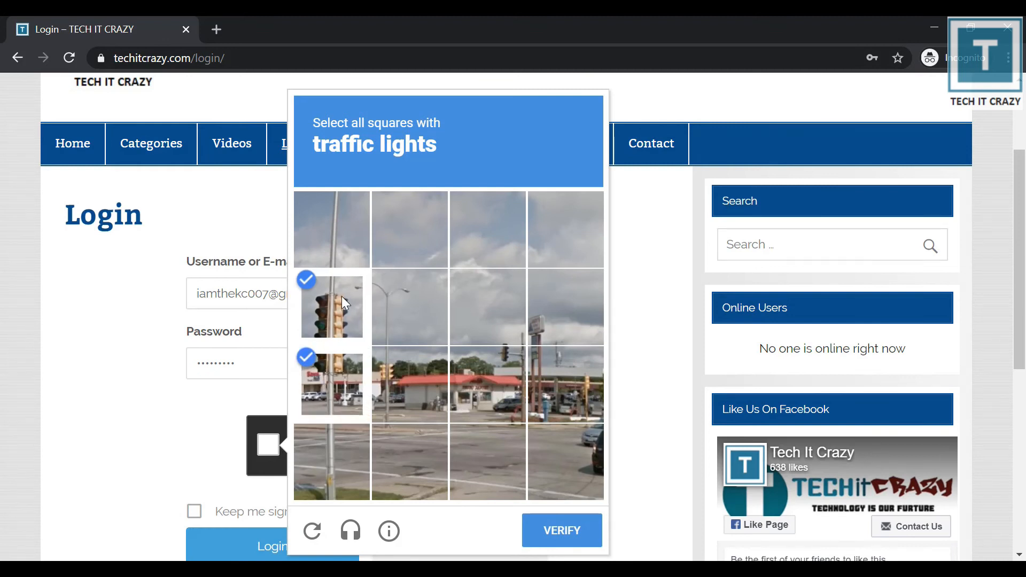
click(341, 297)
click(346, 381)
click(507, 369)
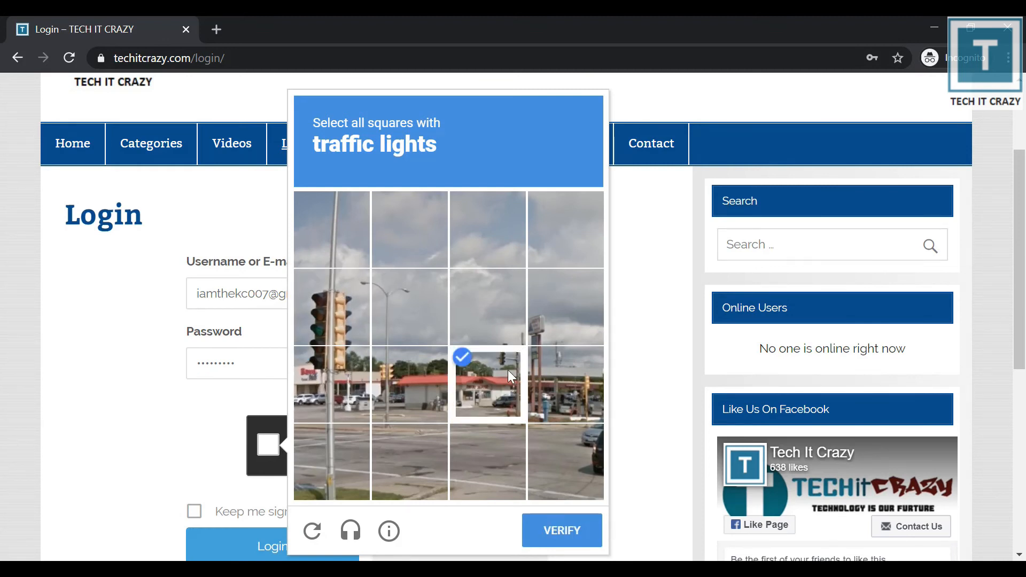
click(508, 312)
click(557, 537)
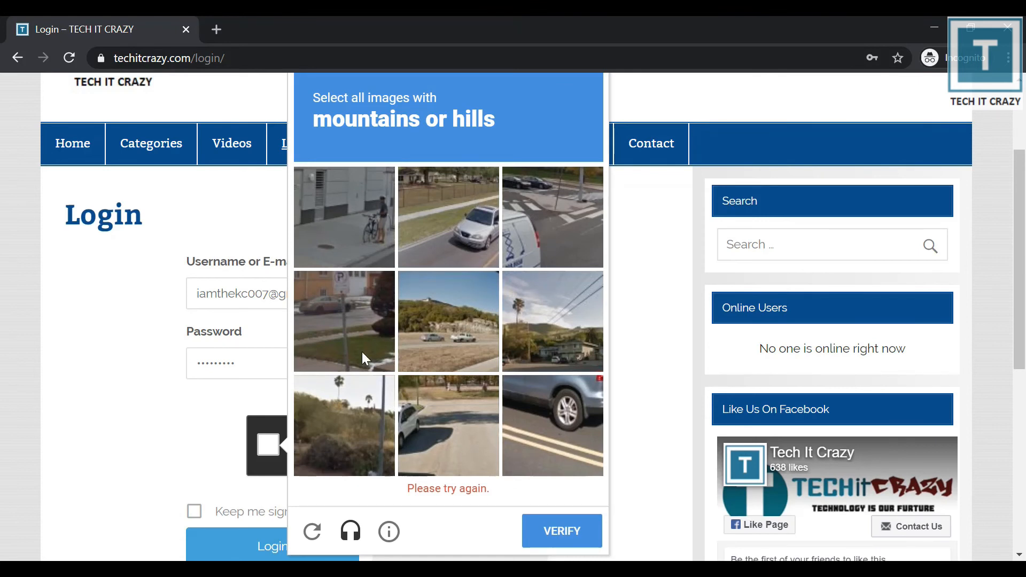
Complete the hills image challenge and sign in as the test account.
click(468, 340)
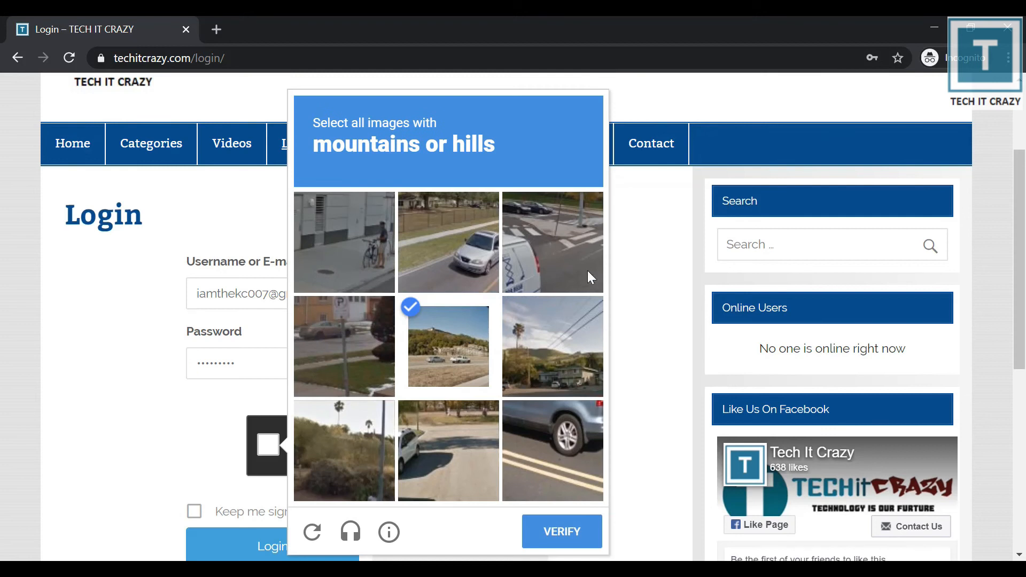
click(372, 450)
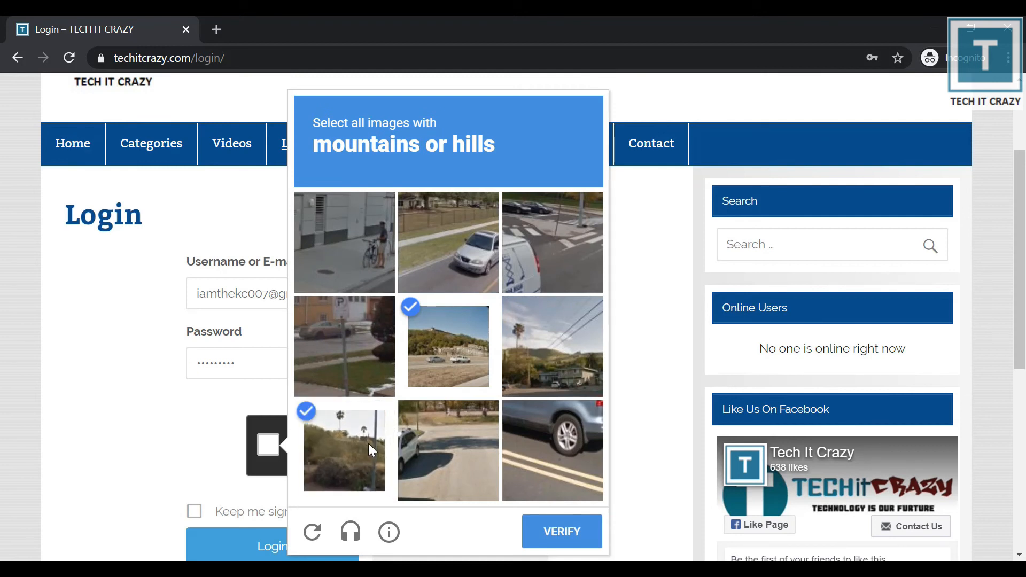
click(558, 534)
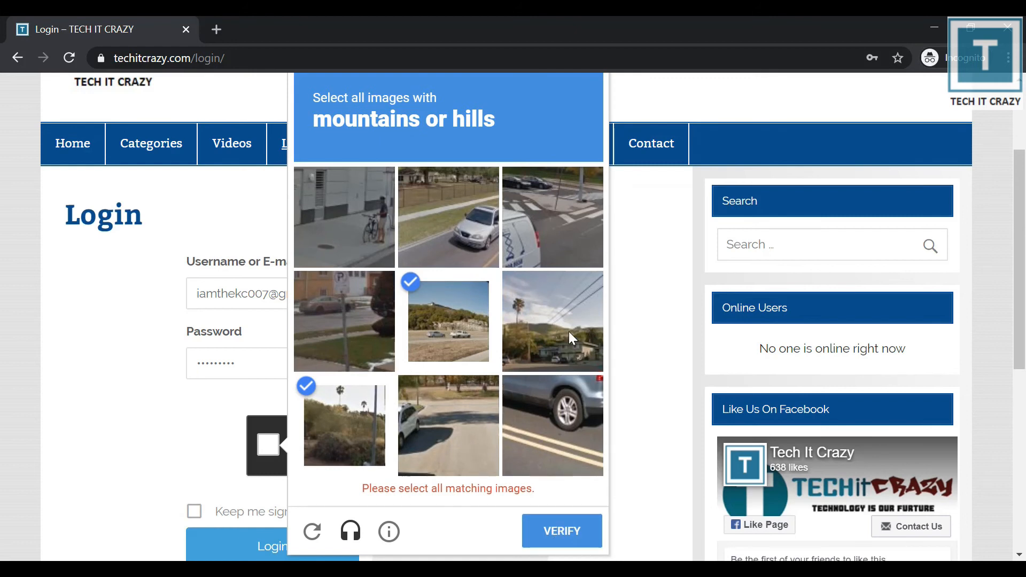
click(569, 316)
click(563, 534)
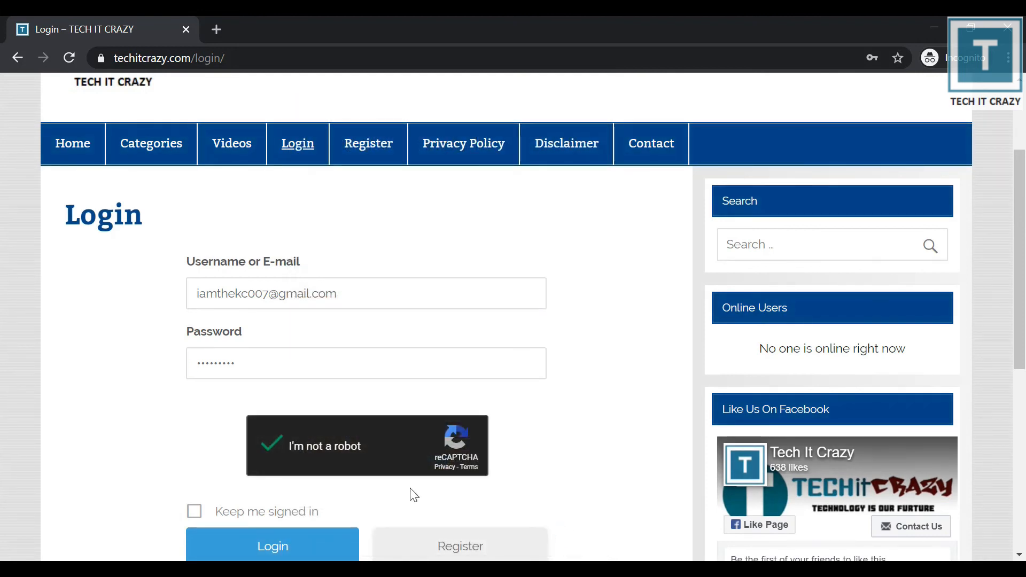
click(262, 550)
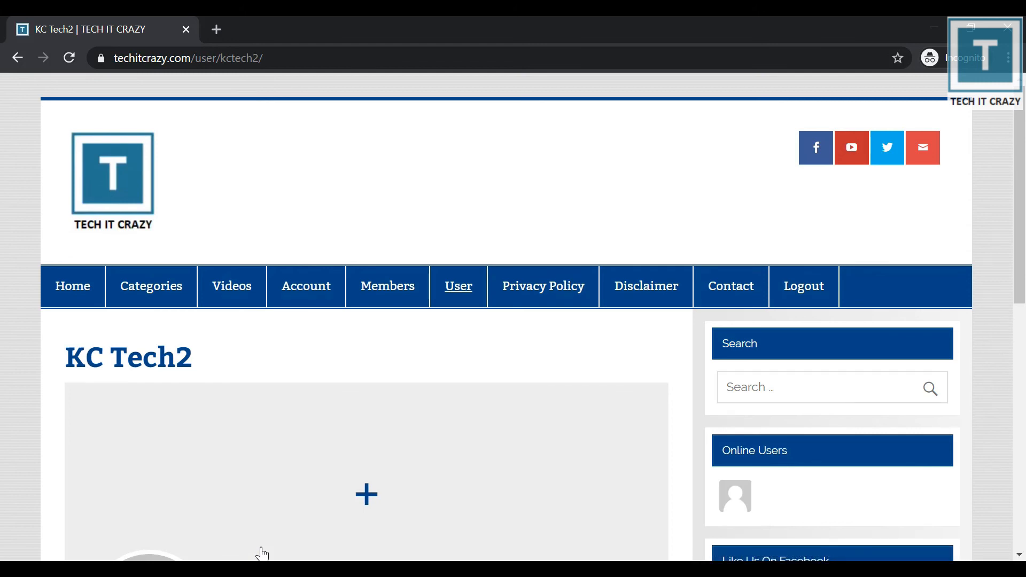
Log out, reach the Password Reset page, and confirm its reCAPTCHA offers an audio challenge.
click(799, 300)
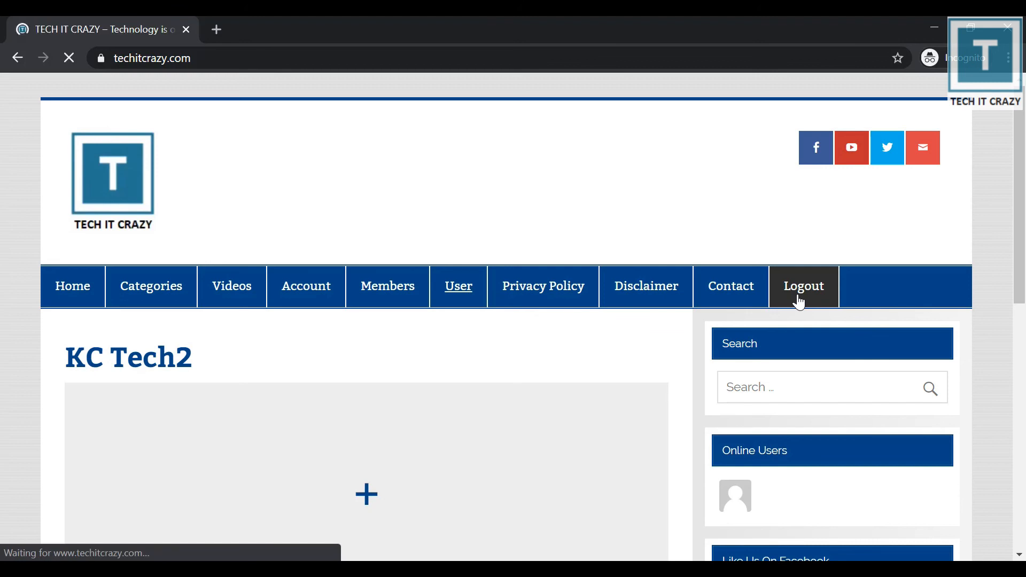
click(289, 305)
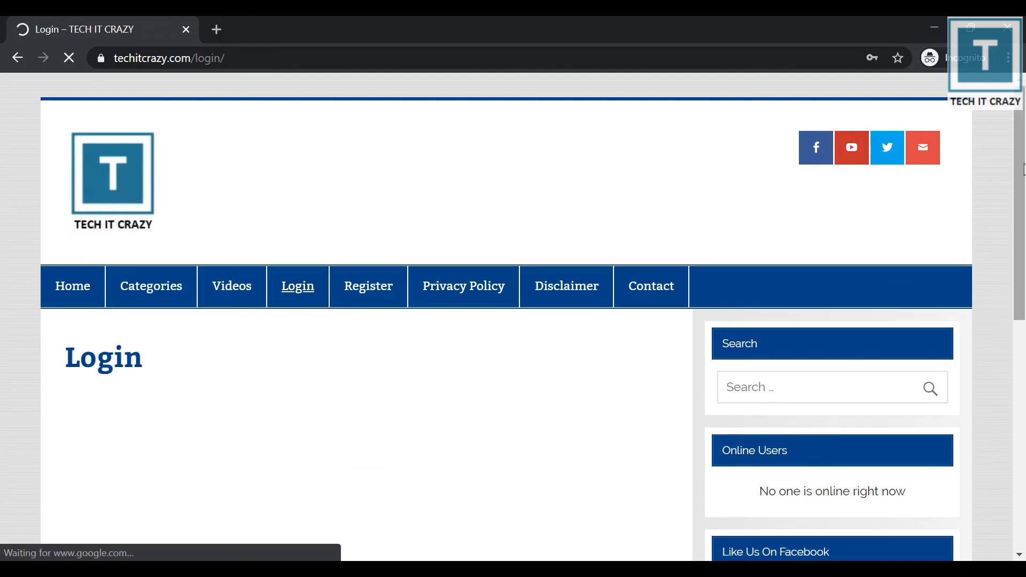
scroll(341, 450, down, 5)
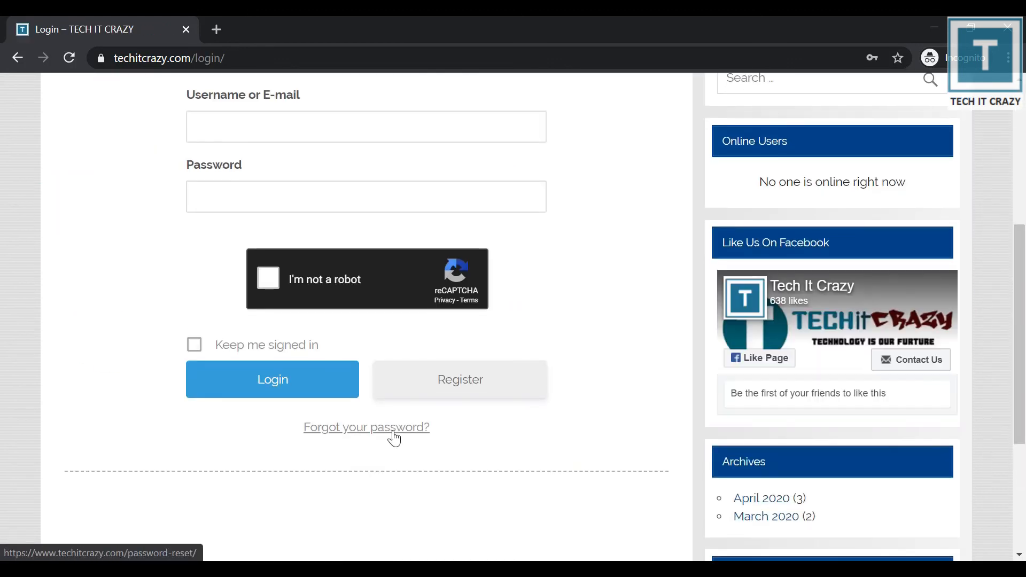
click(393, 434)
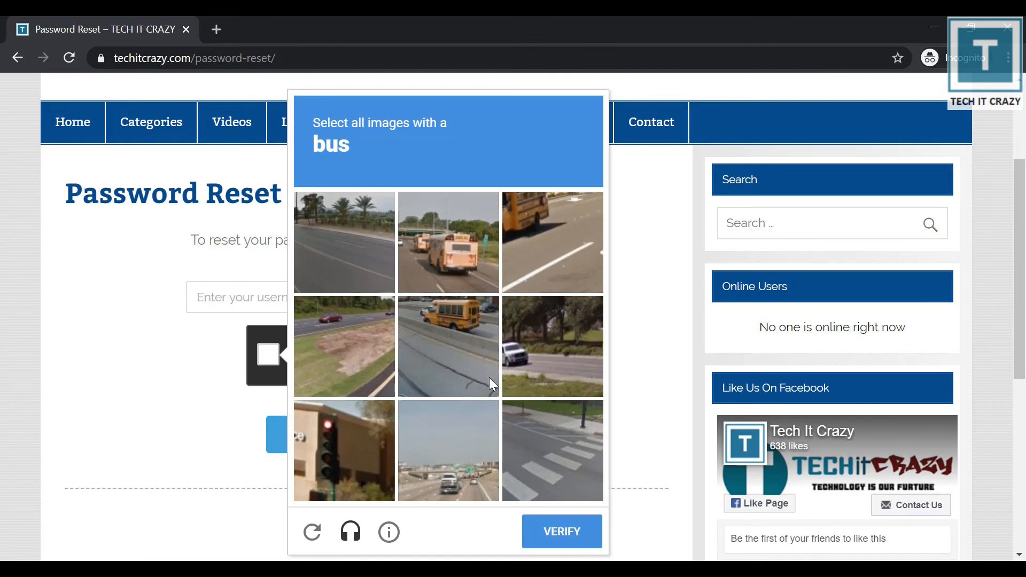
click(352, 534)
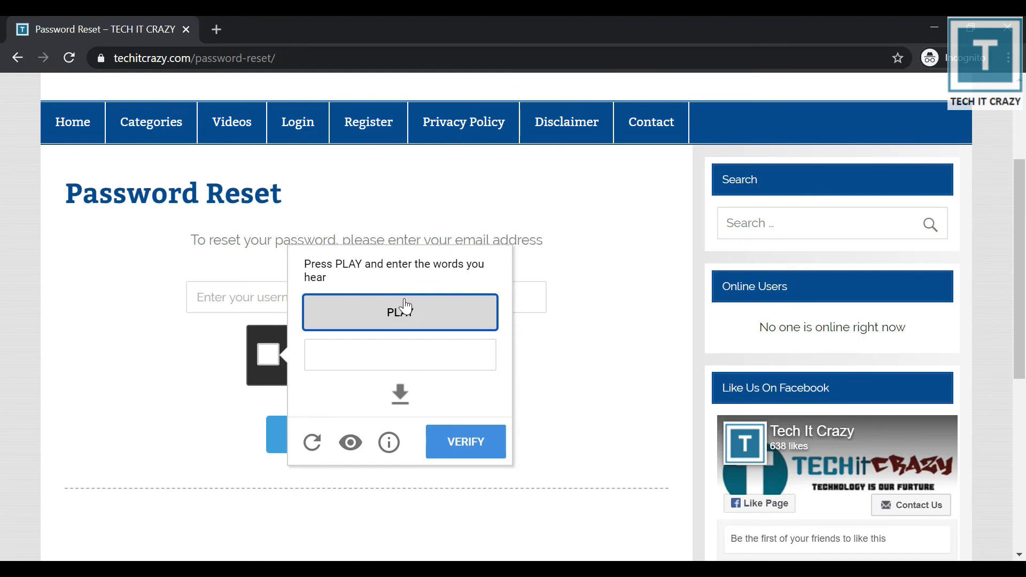
click(177, 339)
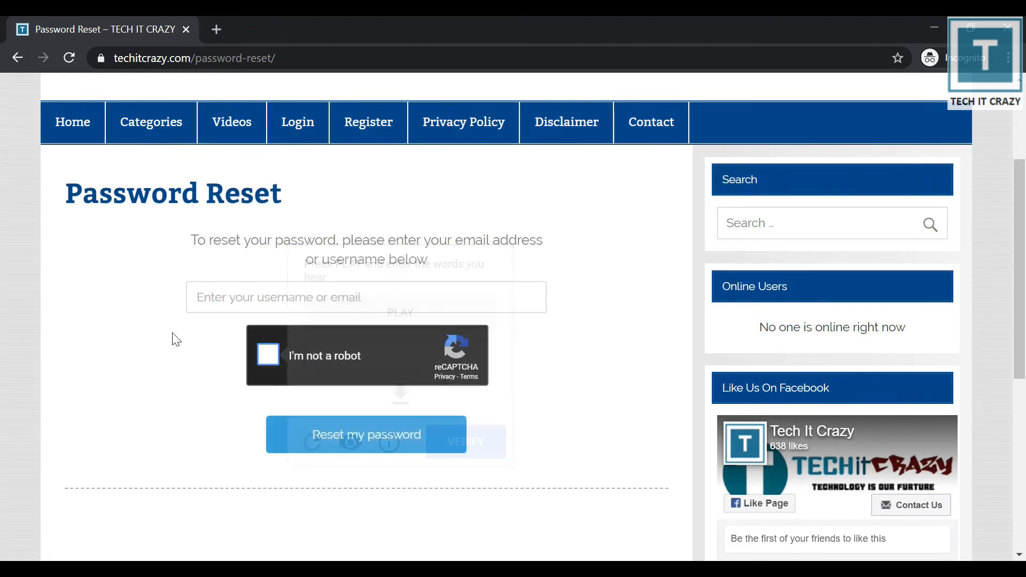